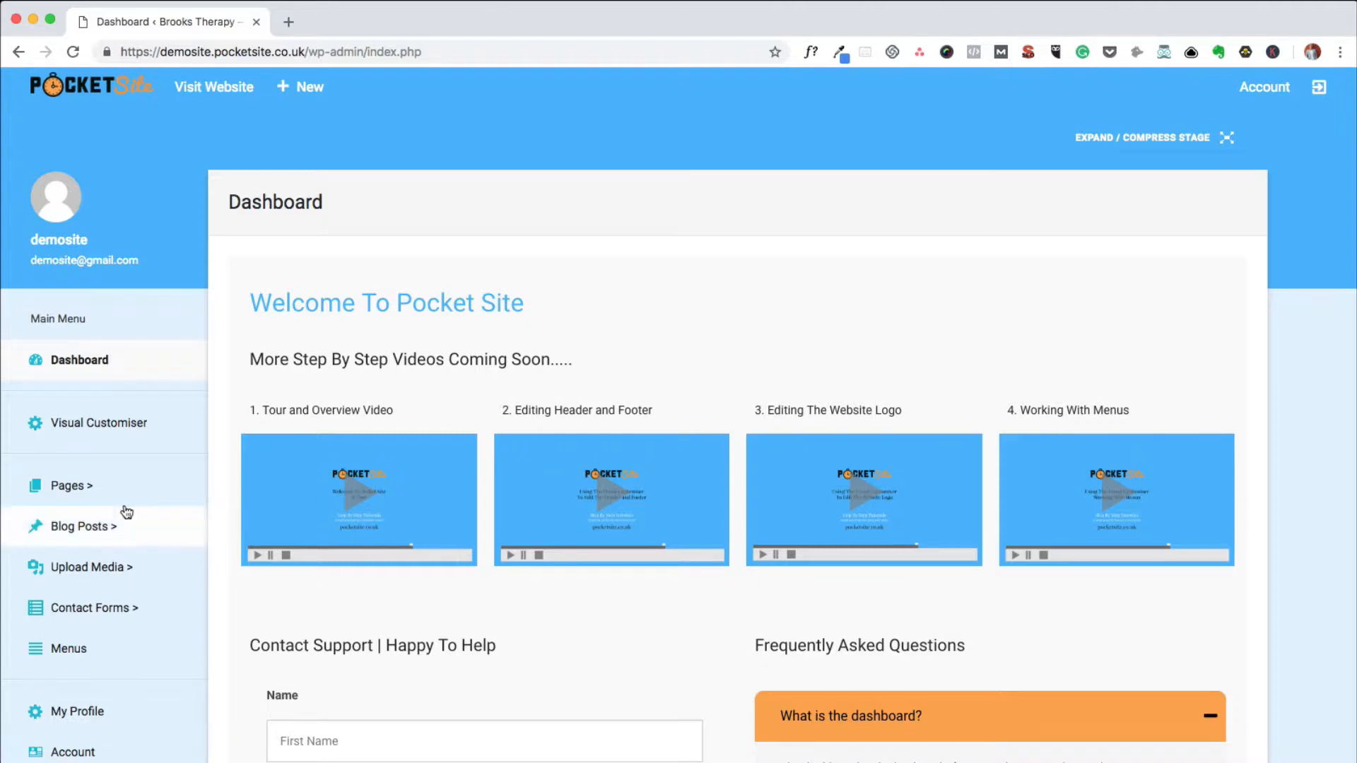
# View the list of all pages, and open the live website's Home page in the Pocket Page Editor.
pyautogui.click(73, 488)
pyautogui.click(62, 525)
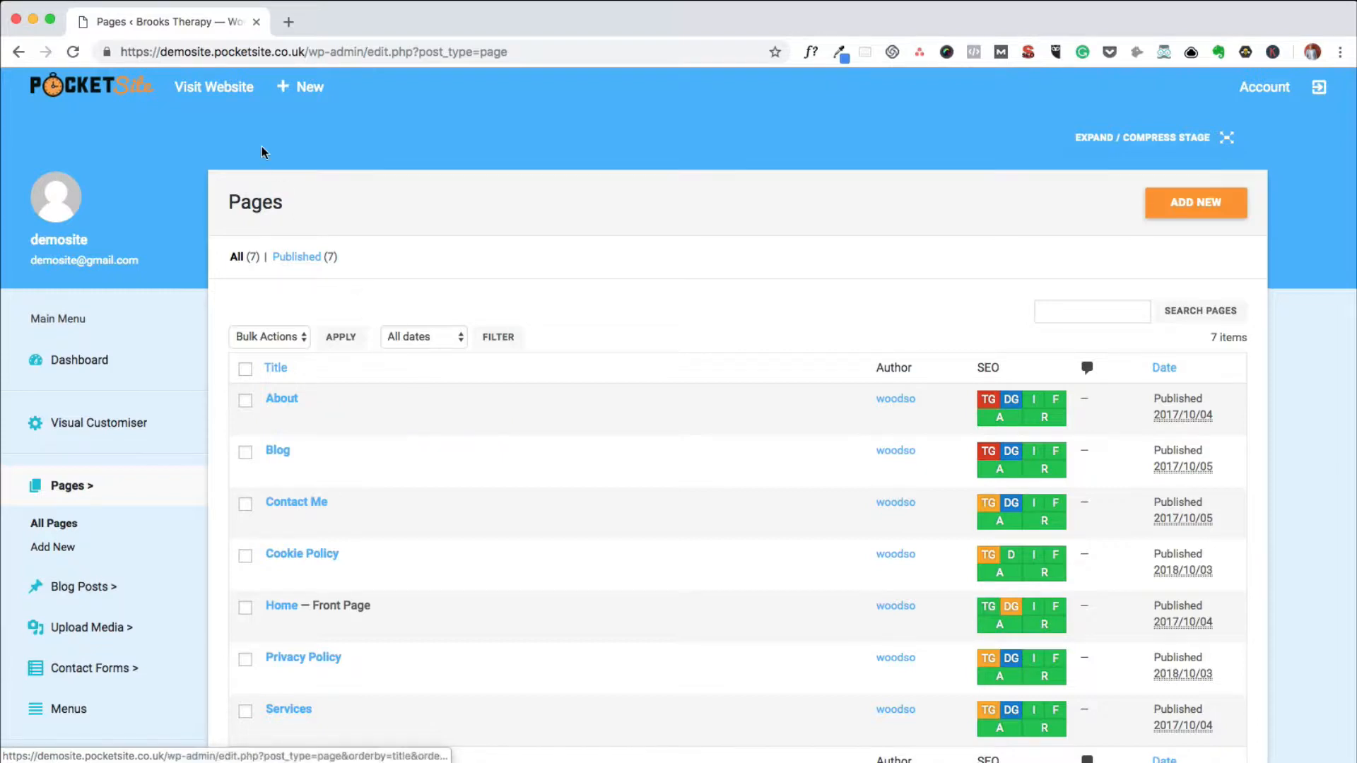
pyautogui.click(220, 95)
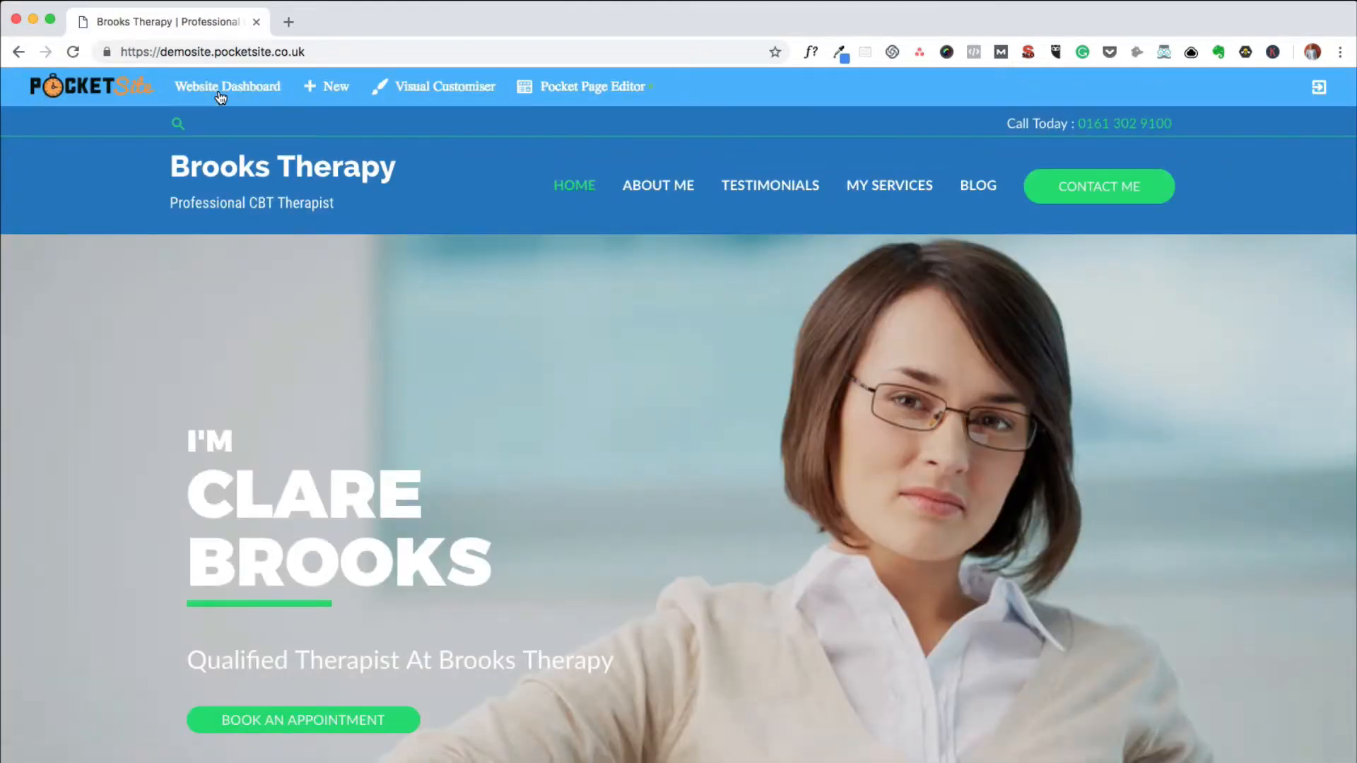
pyautogui.click(583, 96)
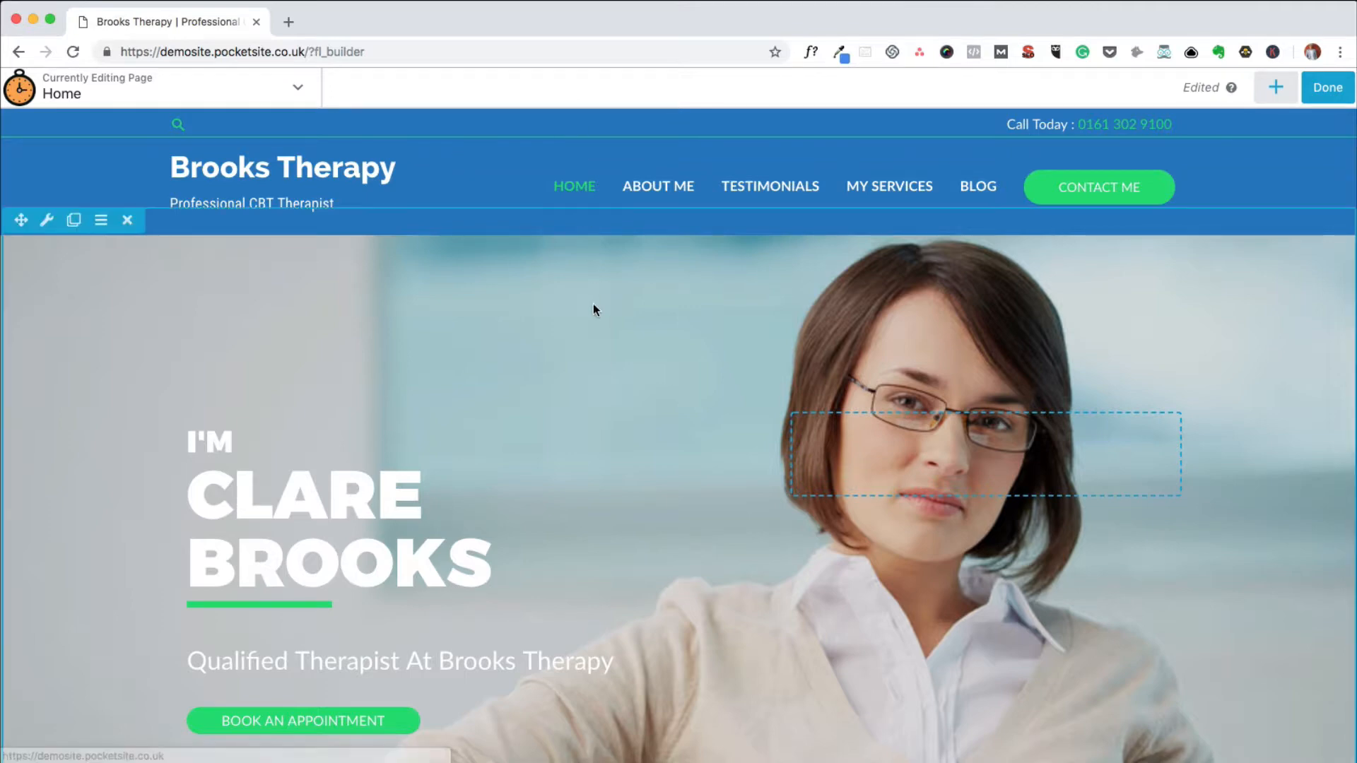
# Examine how the Home page's sections are built, from the hero row through Get In Touch Today to the How I Work boxes.
pyautogui.scroll(-5, 592, 309)
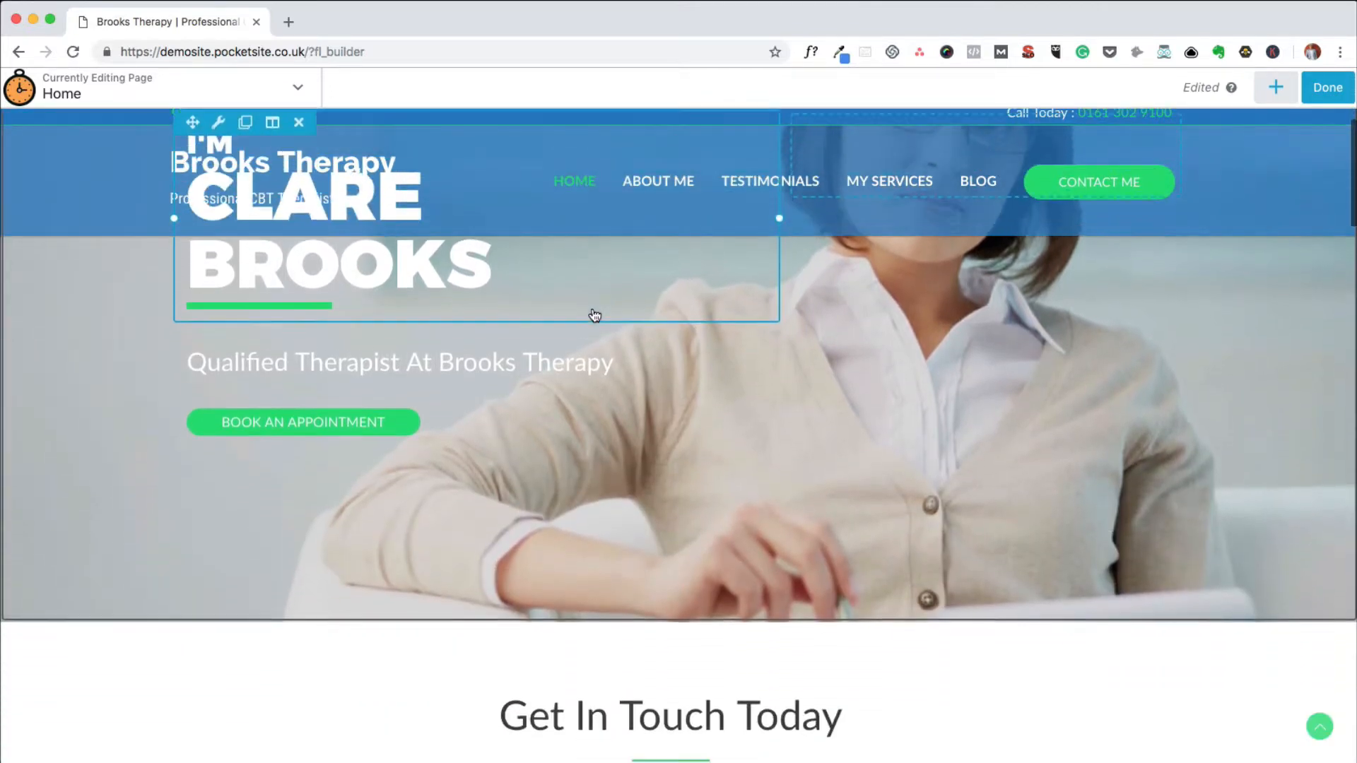
pyautogui.scroll(-4, 593, 309)
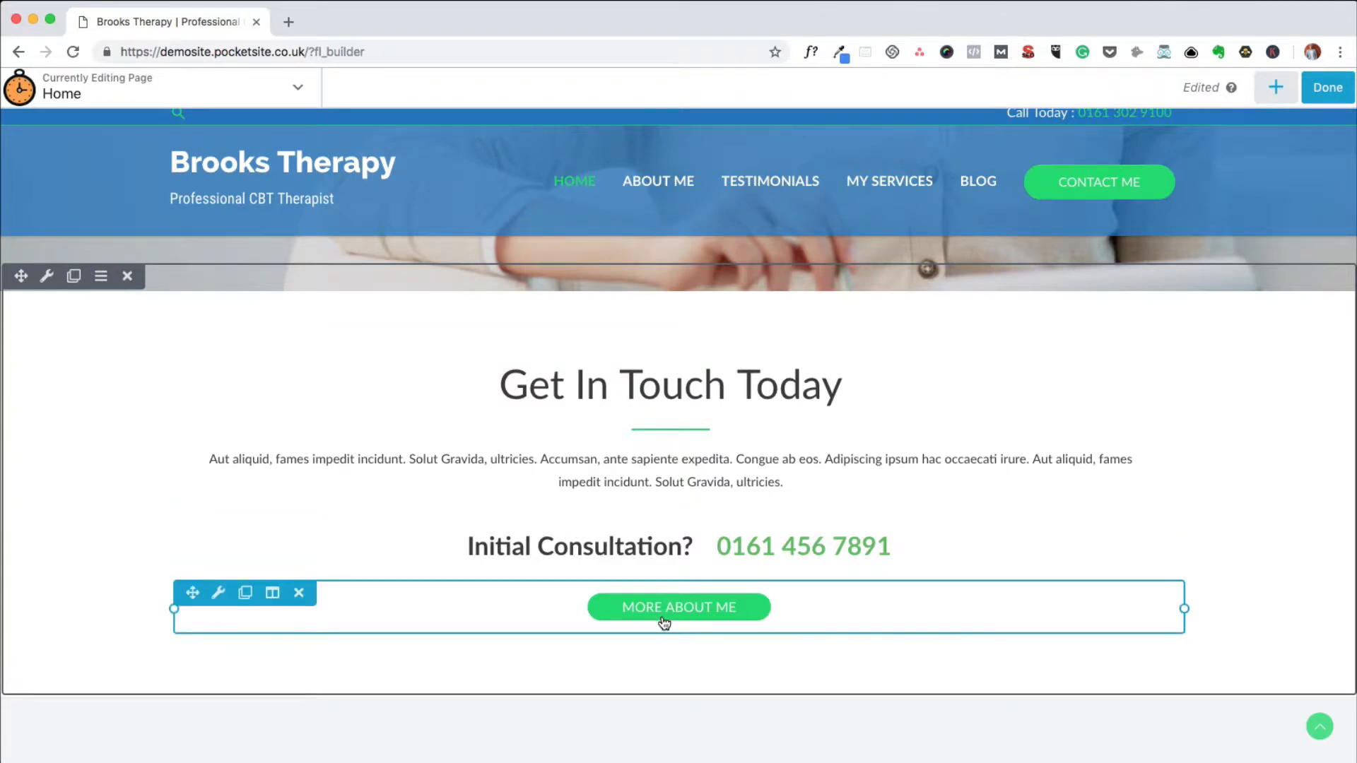
pyautogui.scroll(-5, 663, 618)
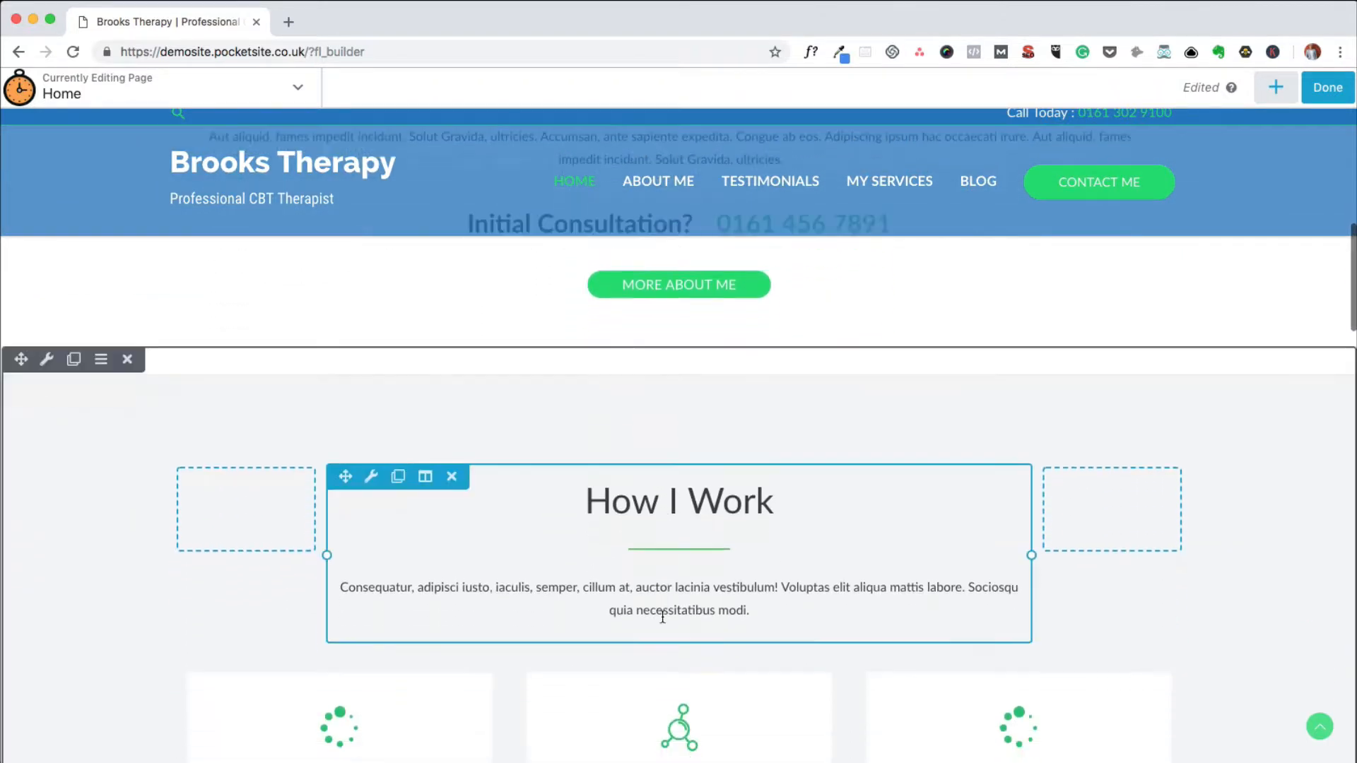
pyautogui.scroll(-3, 661, 616)
pyautogui.scroll(-1, 662, 619)
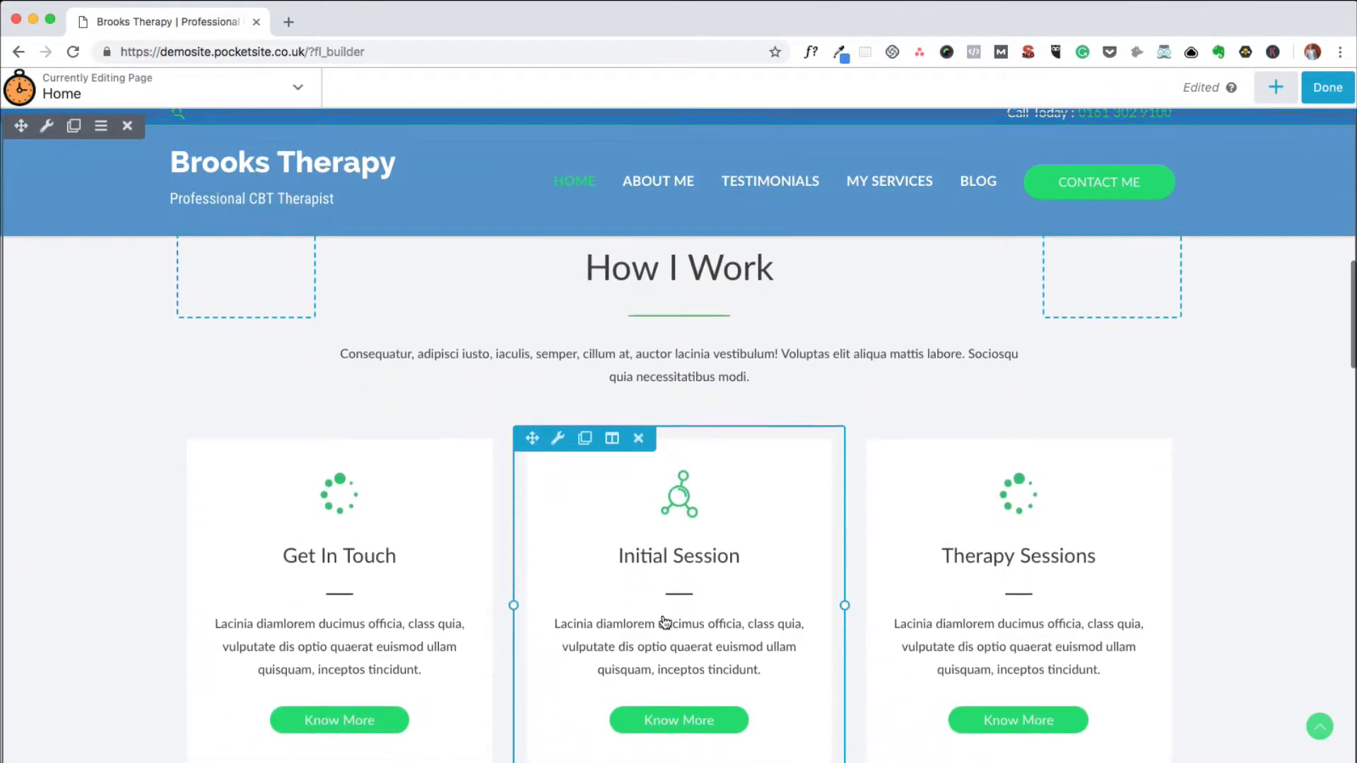
pyautogui.scroll(3, 664, 621)
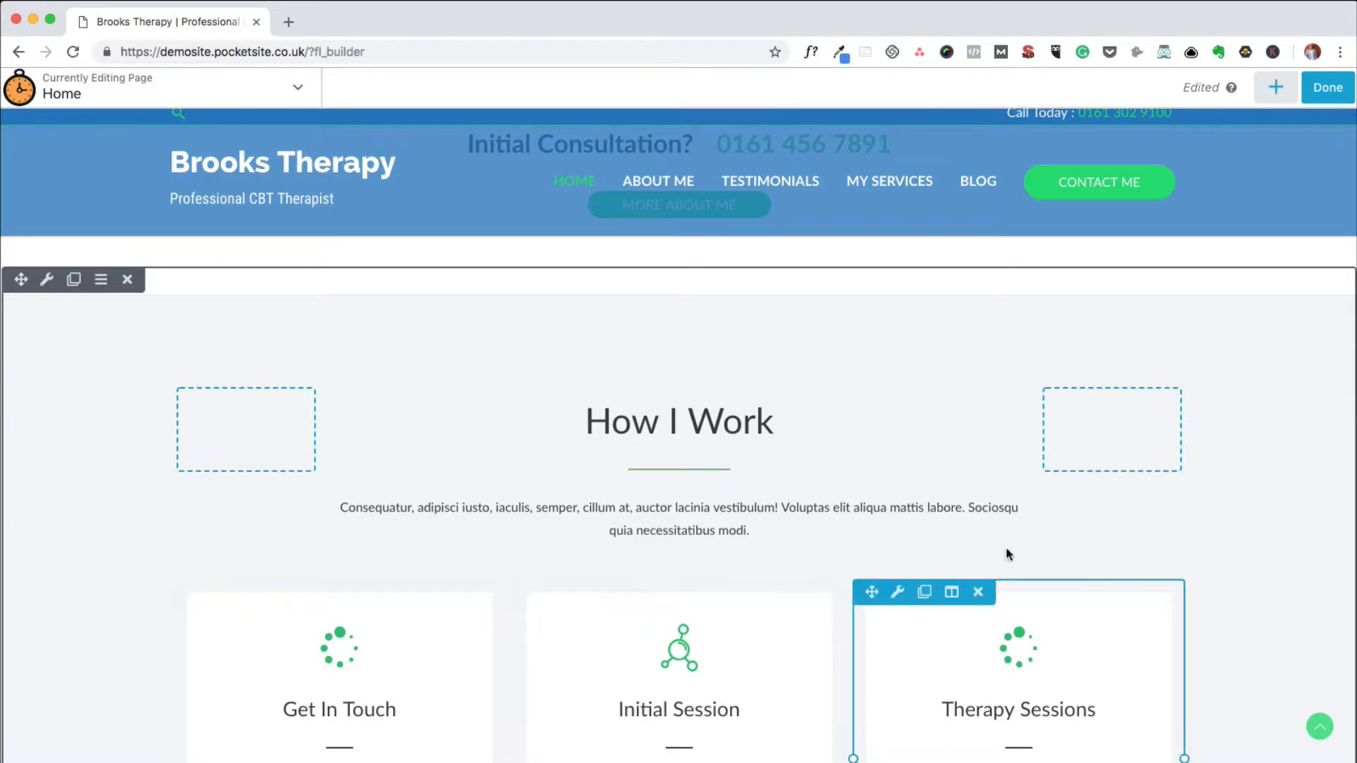
pyautogui.scroll(-3, 1204, 531)
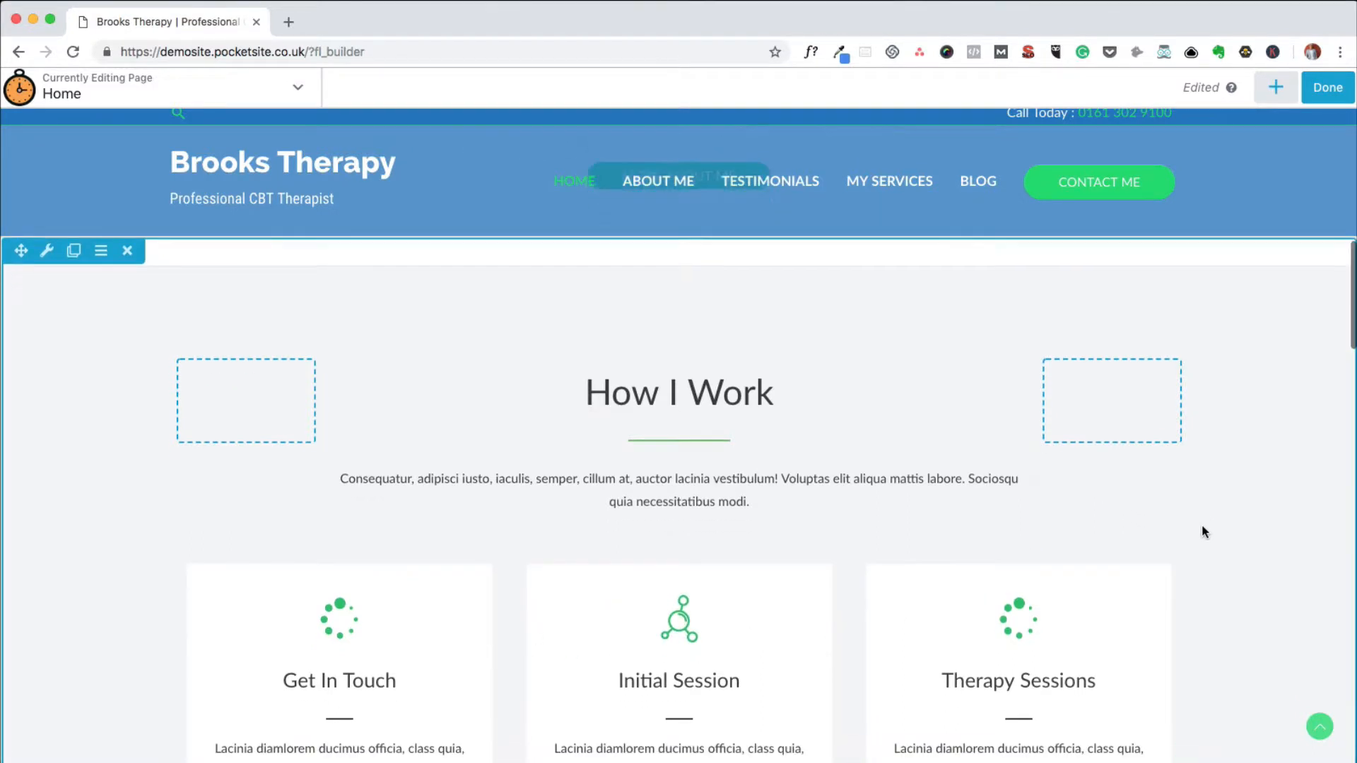
pyautogui.scroll(-1, 1201, 539)
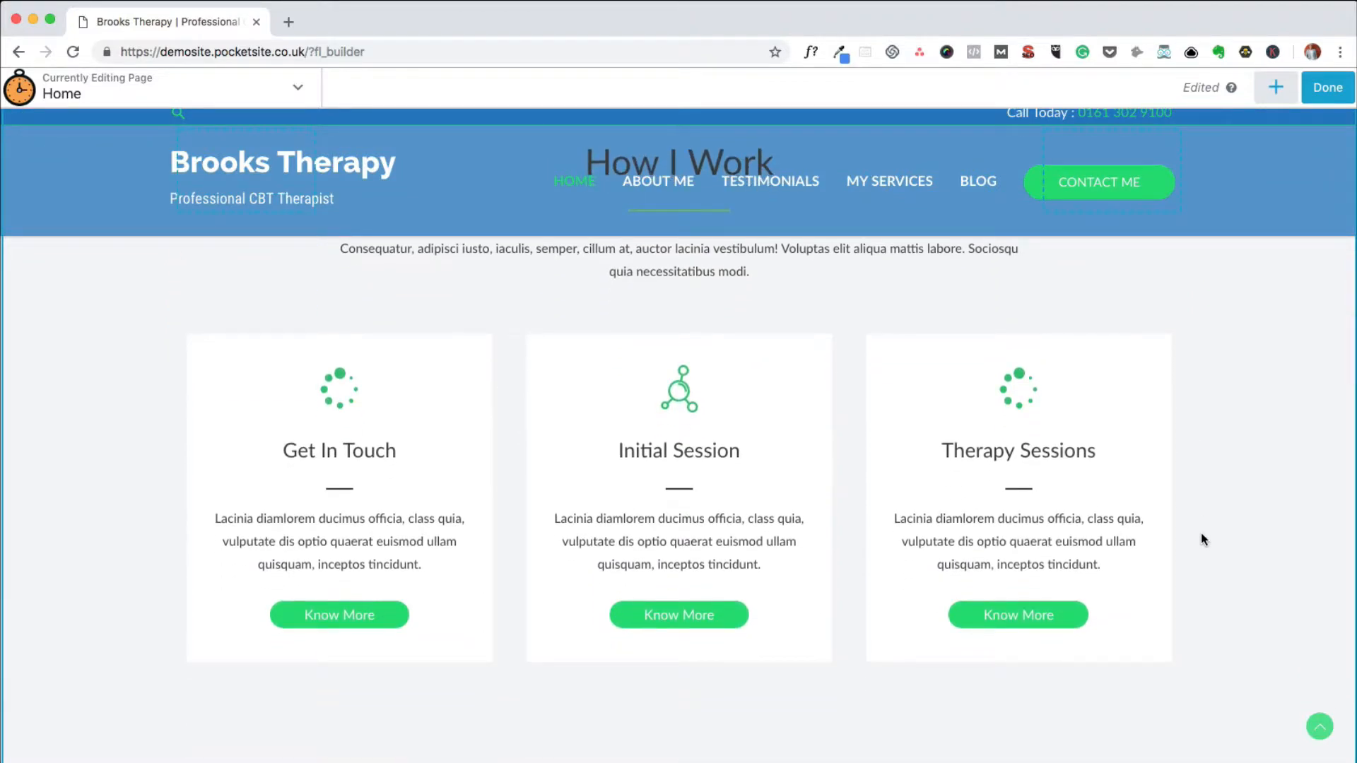
pyautogui.scroll(3, 1204, 531)
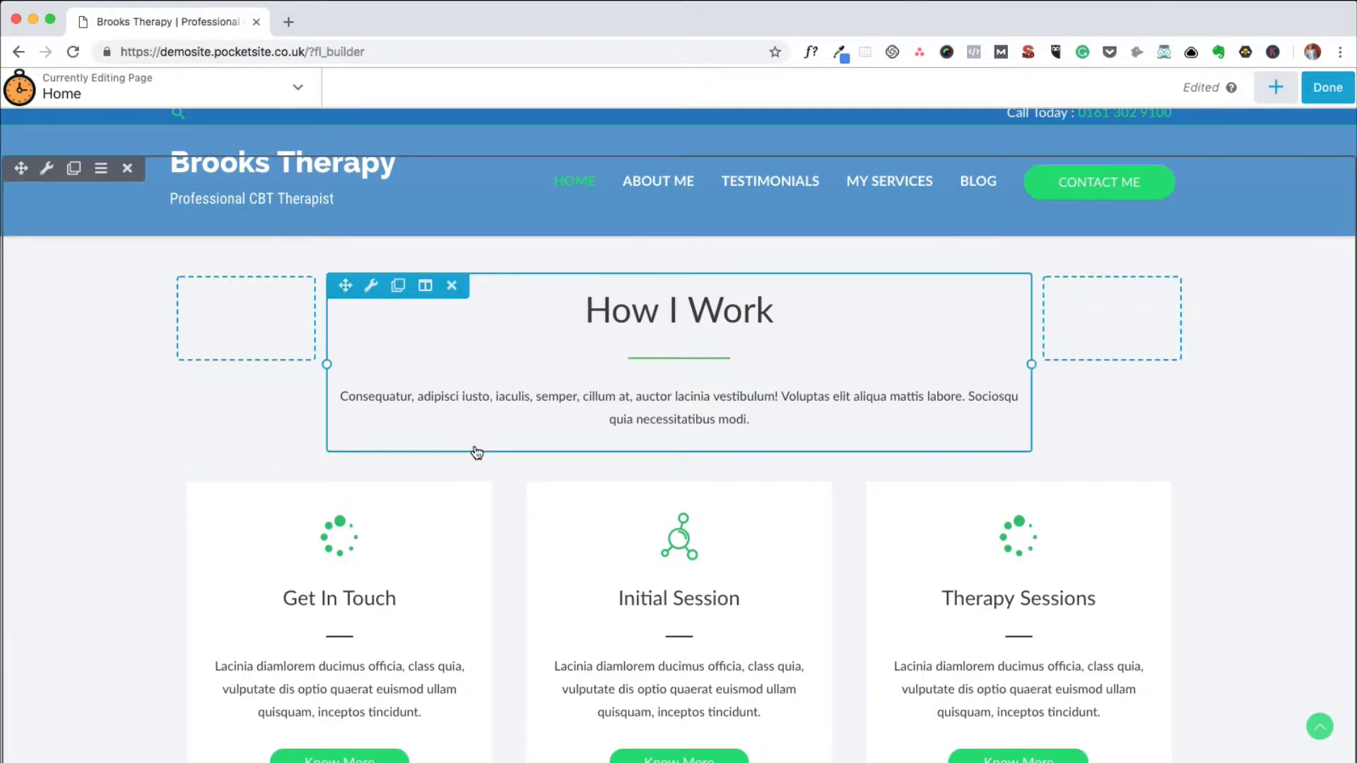
# Move the Get In Touch Today info box below the More About Me button and back above the Initial Consultation line.
pyautogui.scroll(7, 477, 452)
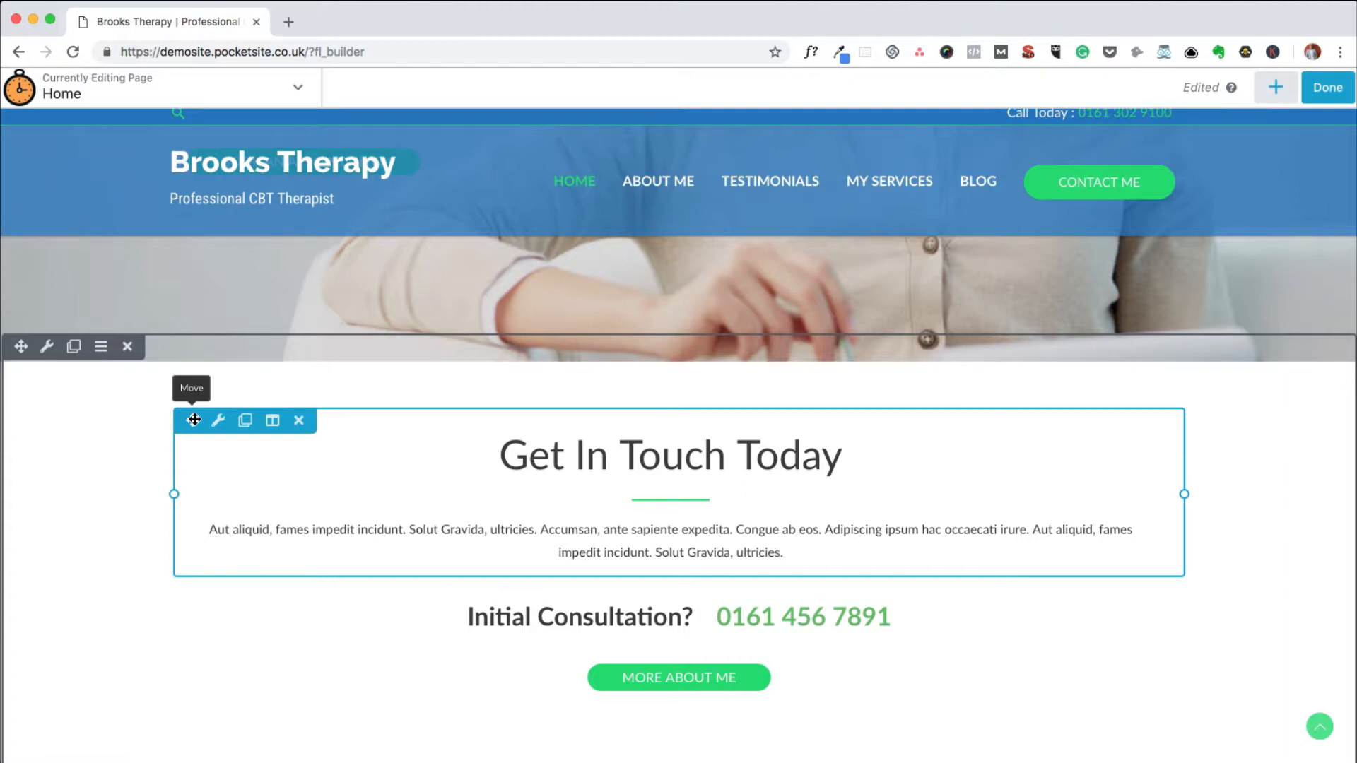
pyautogui.moveTo(195, 420); pyautogui.dragTo(331, 630)
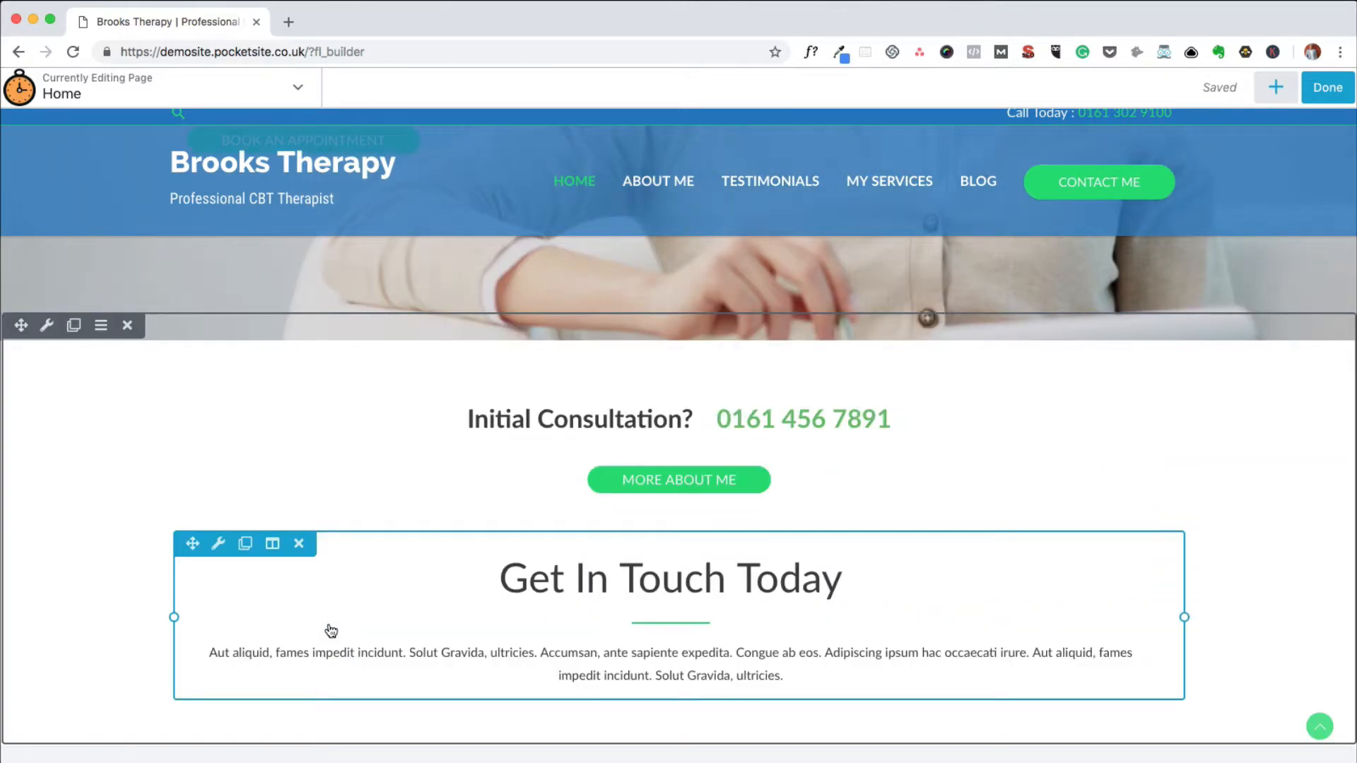
pyautogui.scroll(-1, 304, 625)
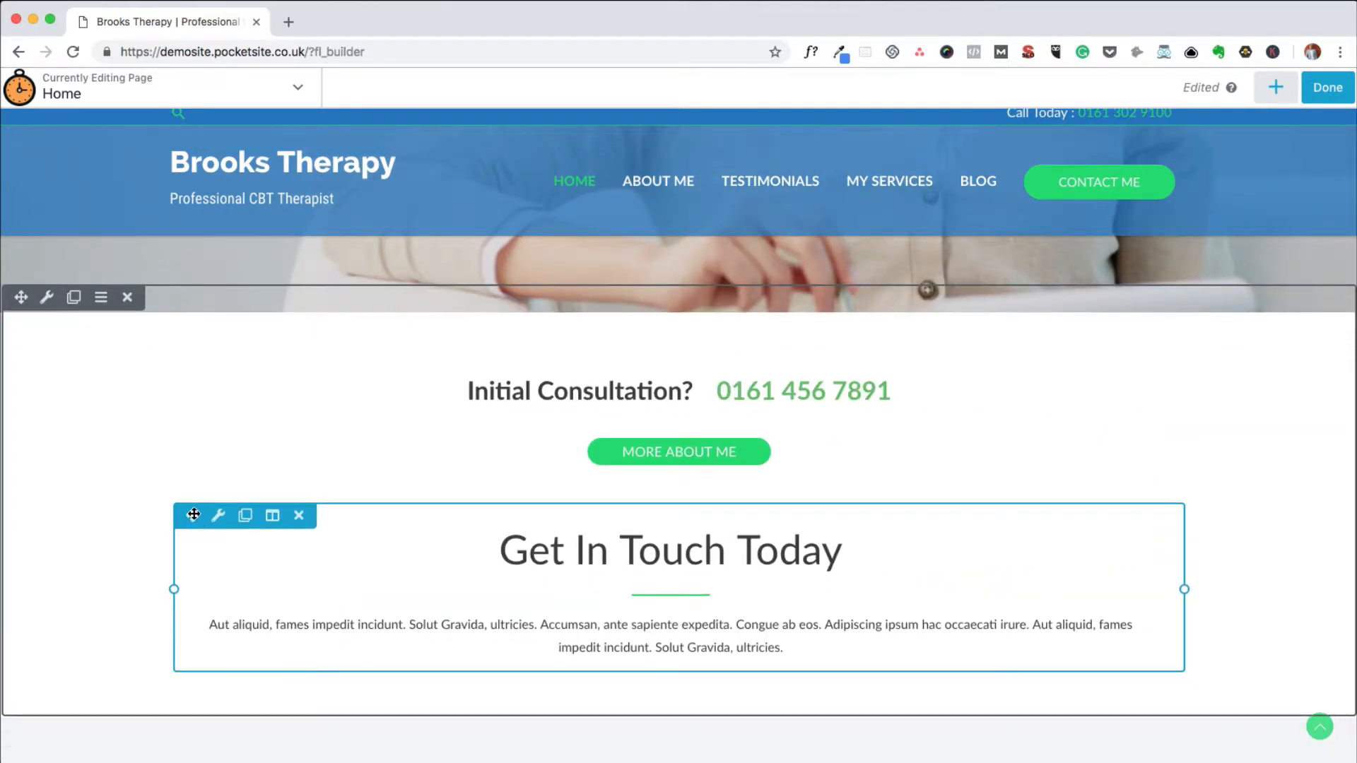
pyautogui.moveTo(193, 514); pyautogui.dragTo(249, 441)
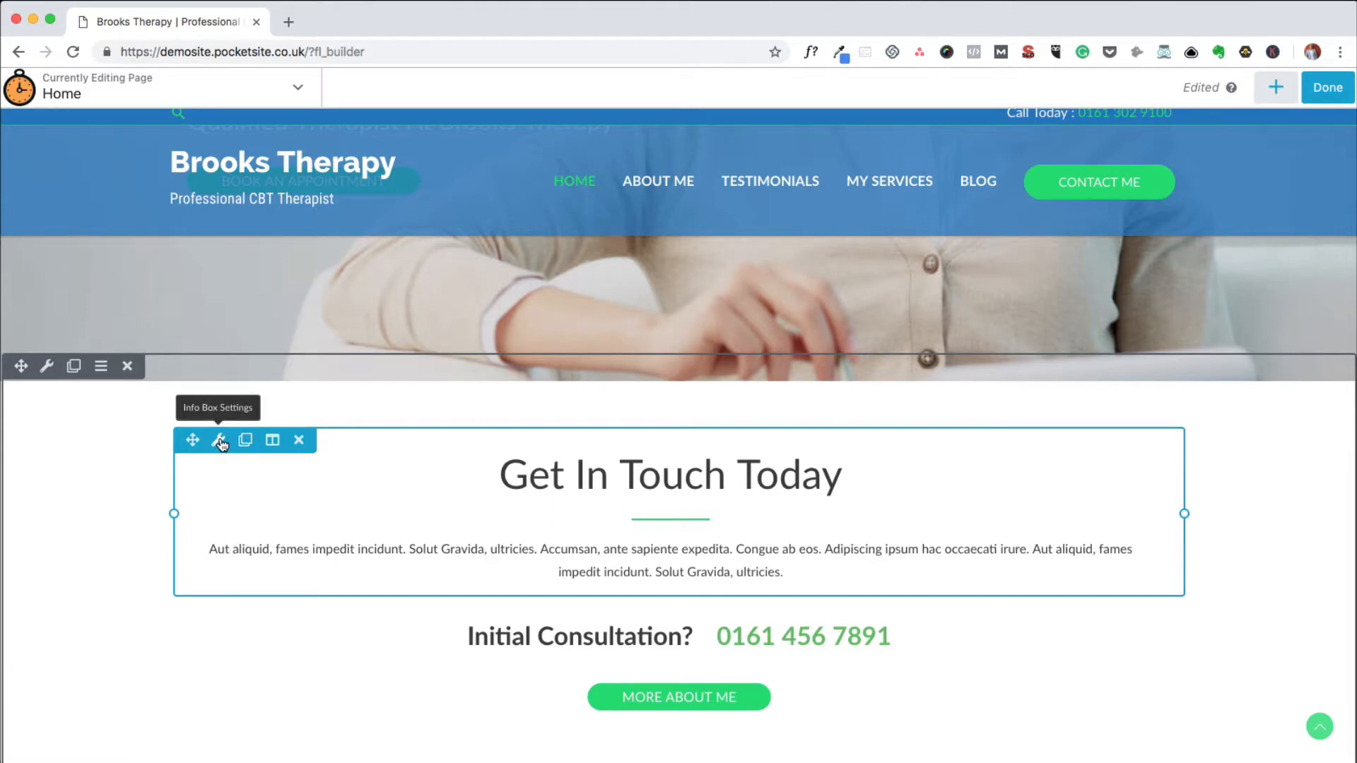
# Change the Get In Touch Today info box title to "Contact Us Today" and save the module.
pyautogui.click(220, 441)
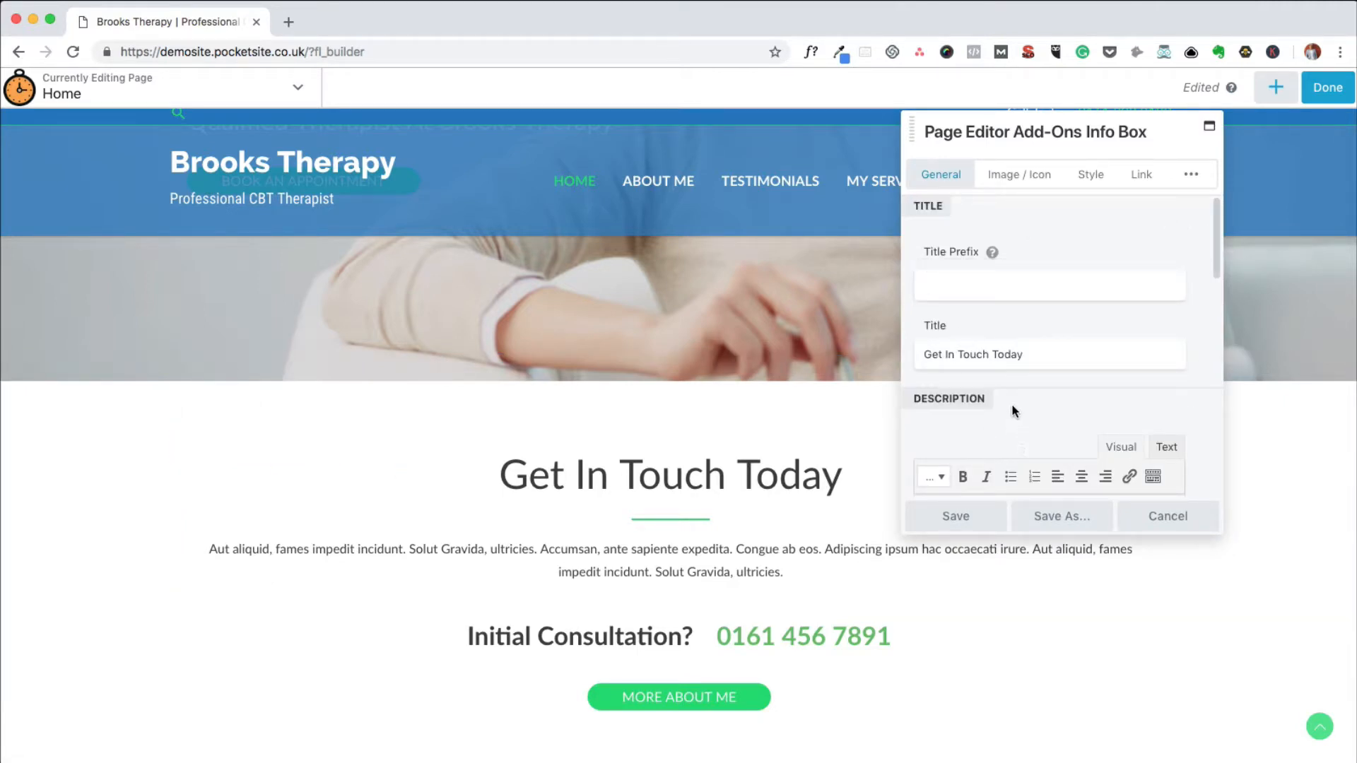
pyautogui.scroll(-3, 1012, 412)
pyautogui.scroll(3, 1012, 406)
pyautogui.moveTo(991, 355); pyautogui.dragTo(912, 355)
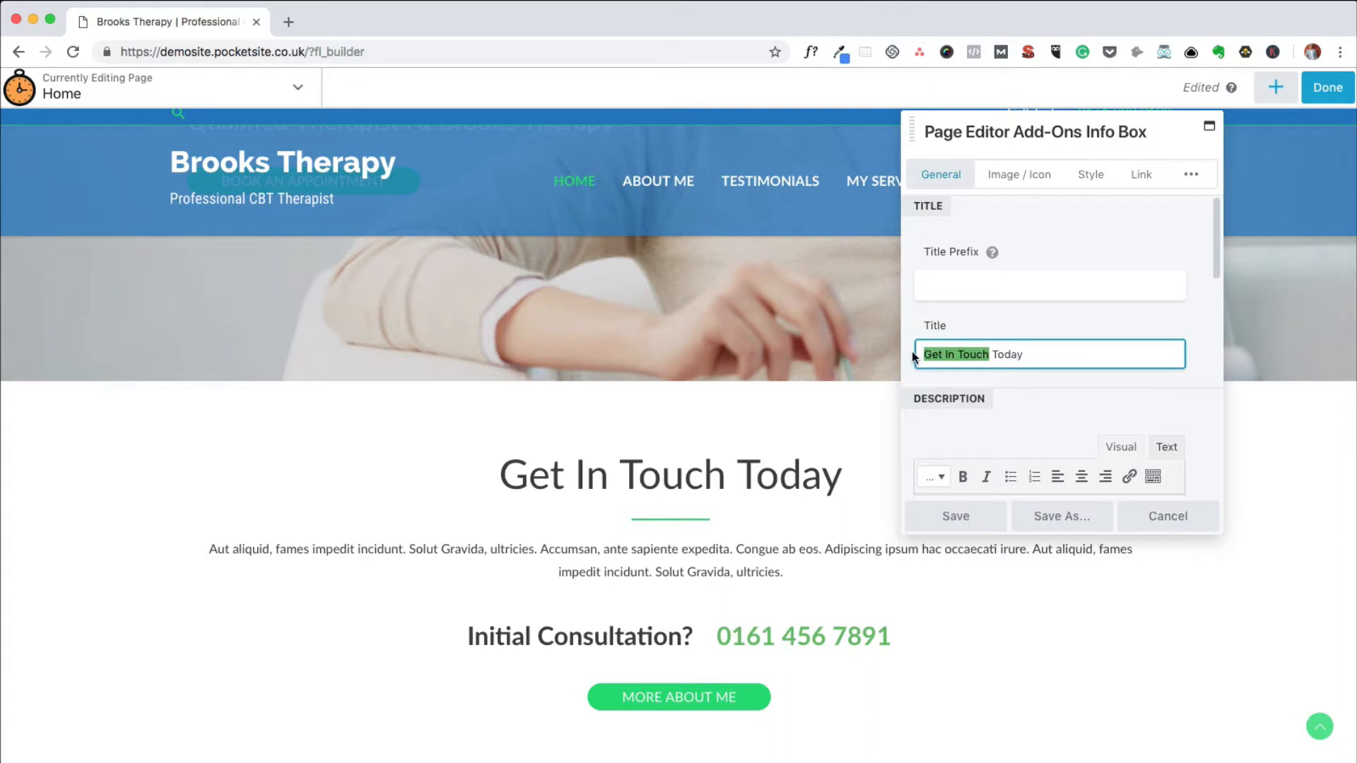
pyautogui.write('Conta')
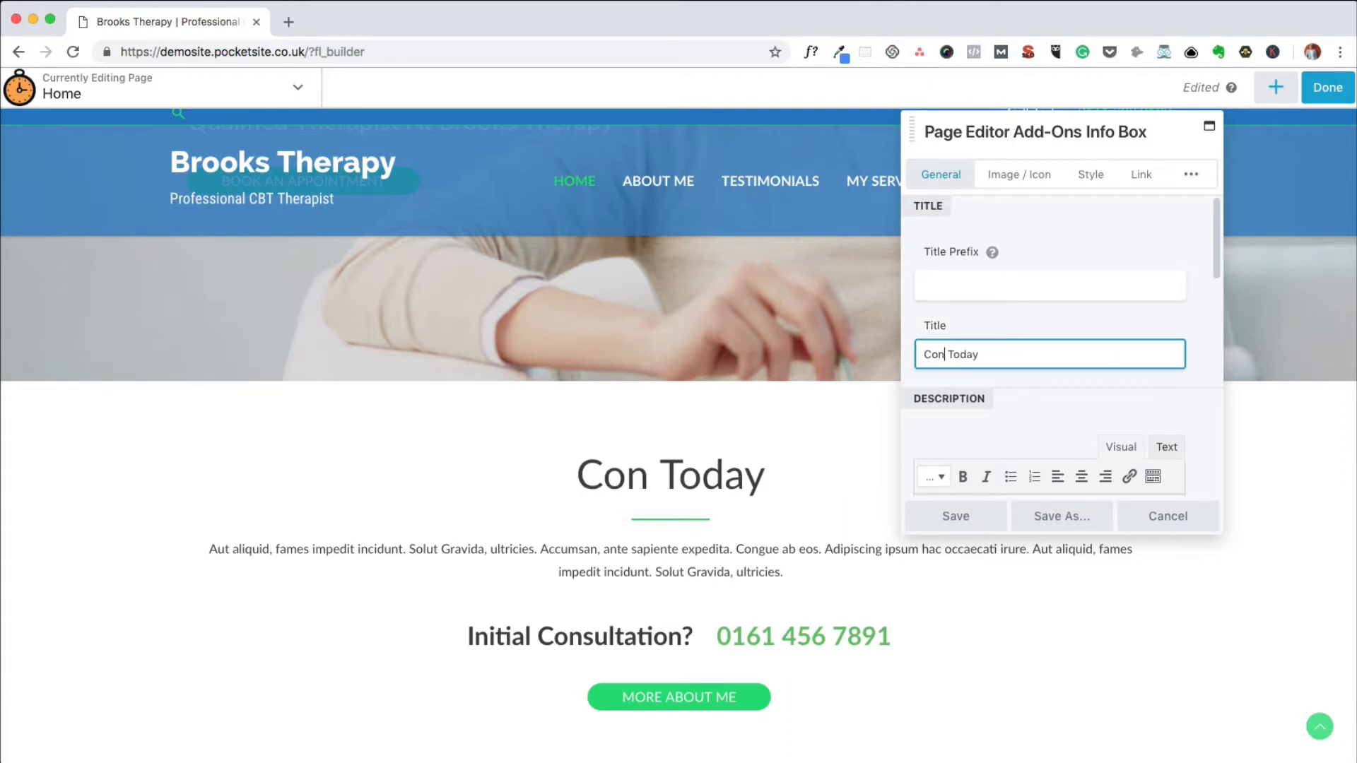
pyautogui.write('ct Us')
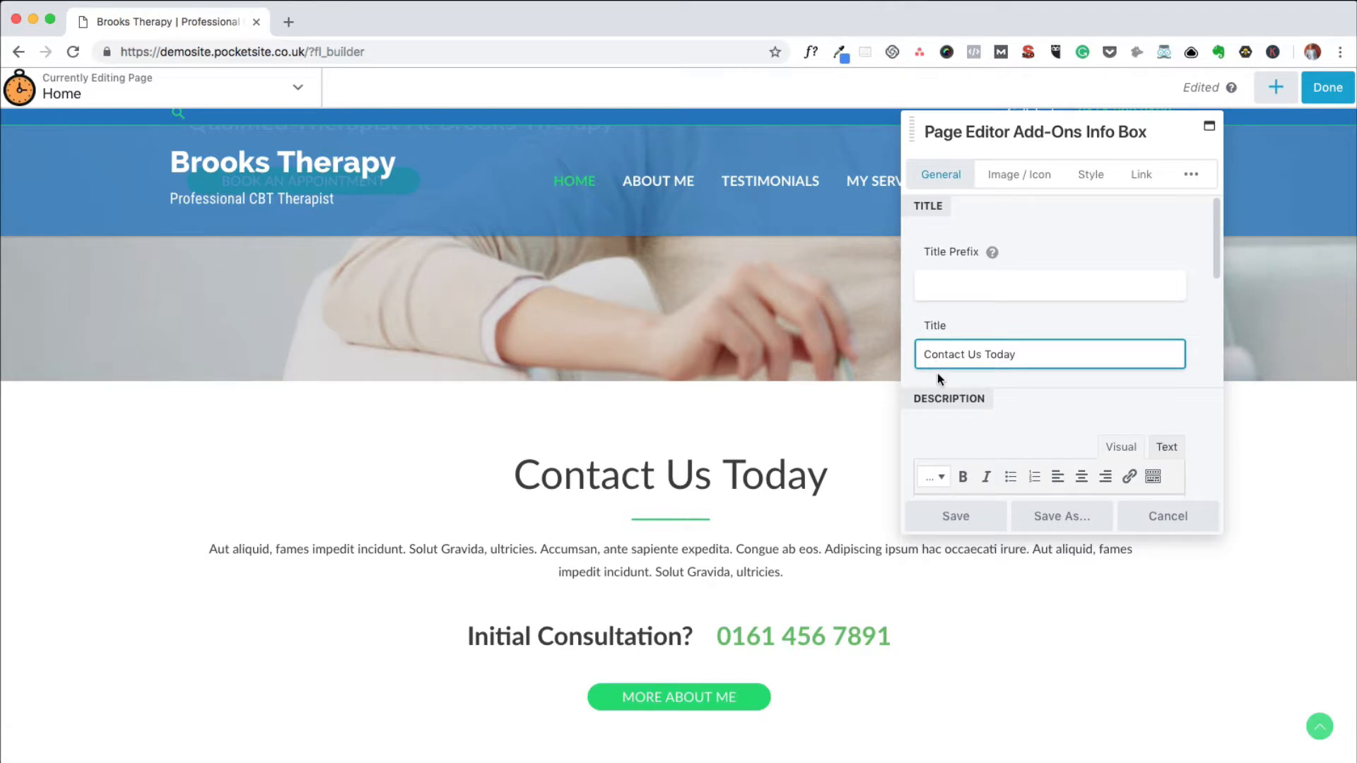
pyautogui.click(955, 516)
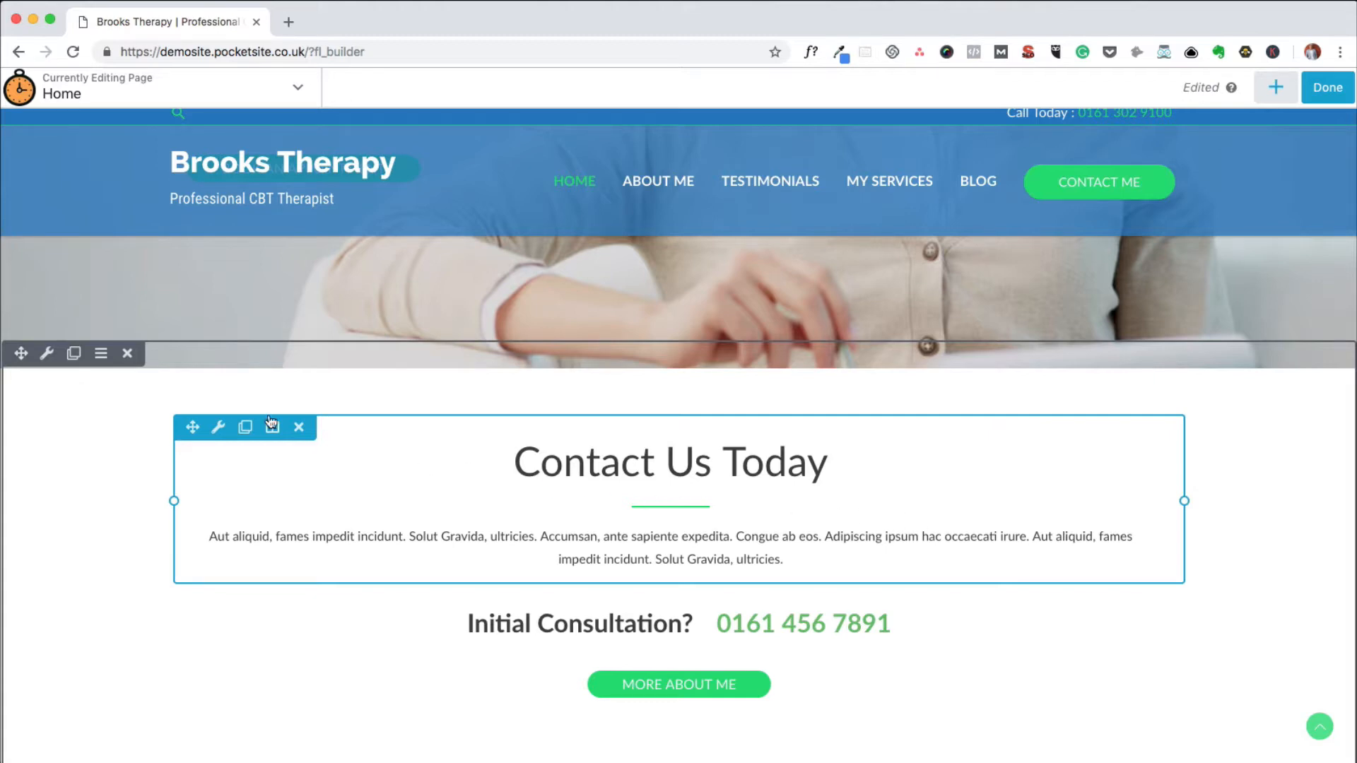
# Set the title of the info box above the Initial Consultation line to "Get In Touch Today" and save the module.
pyautogui.click(219, 429)
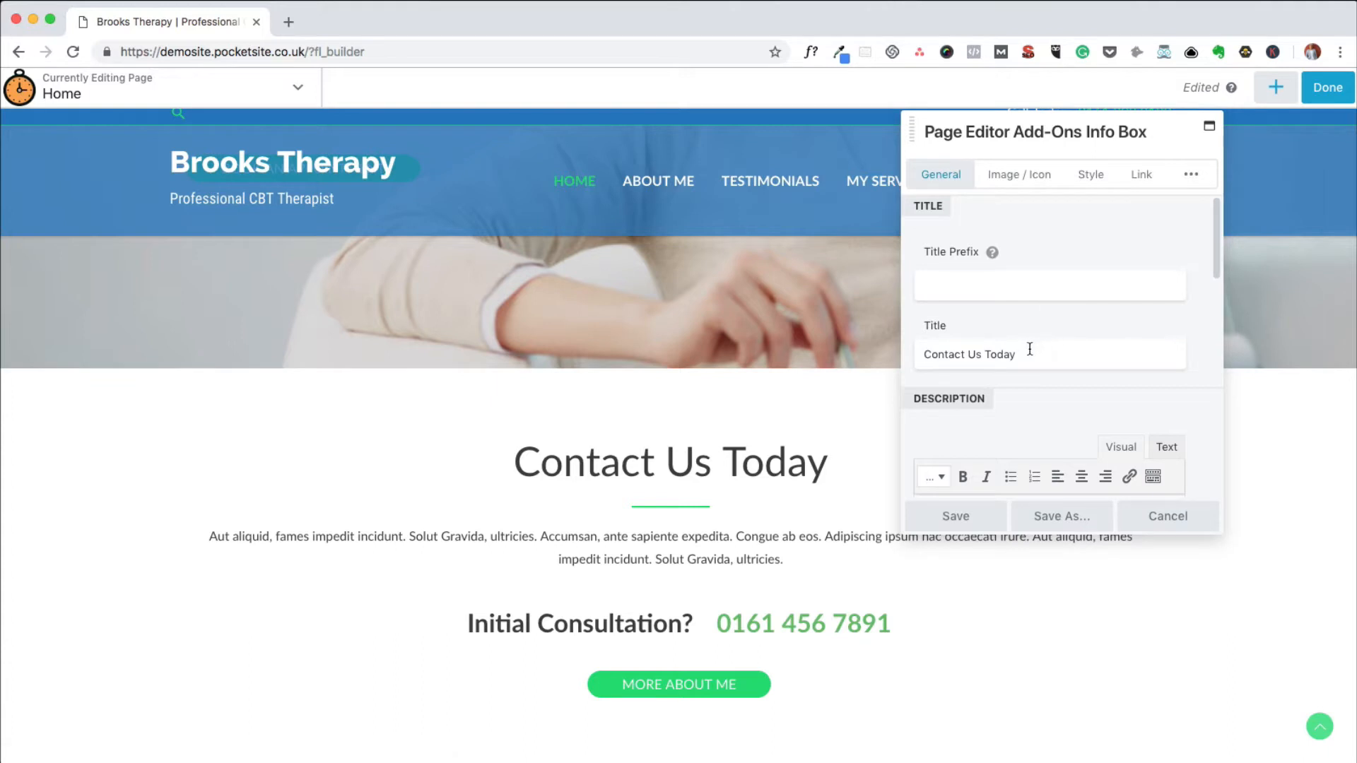
pyautogui.moveTo(980, 354); pyautogui.dragTo(903, 357)
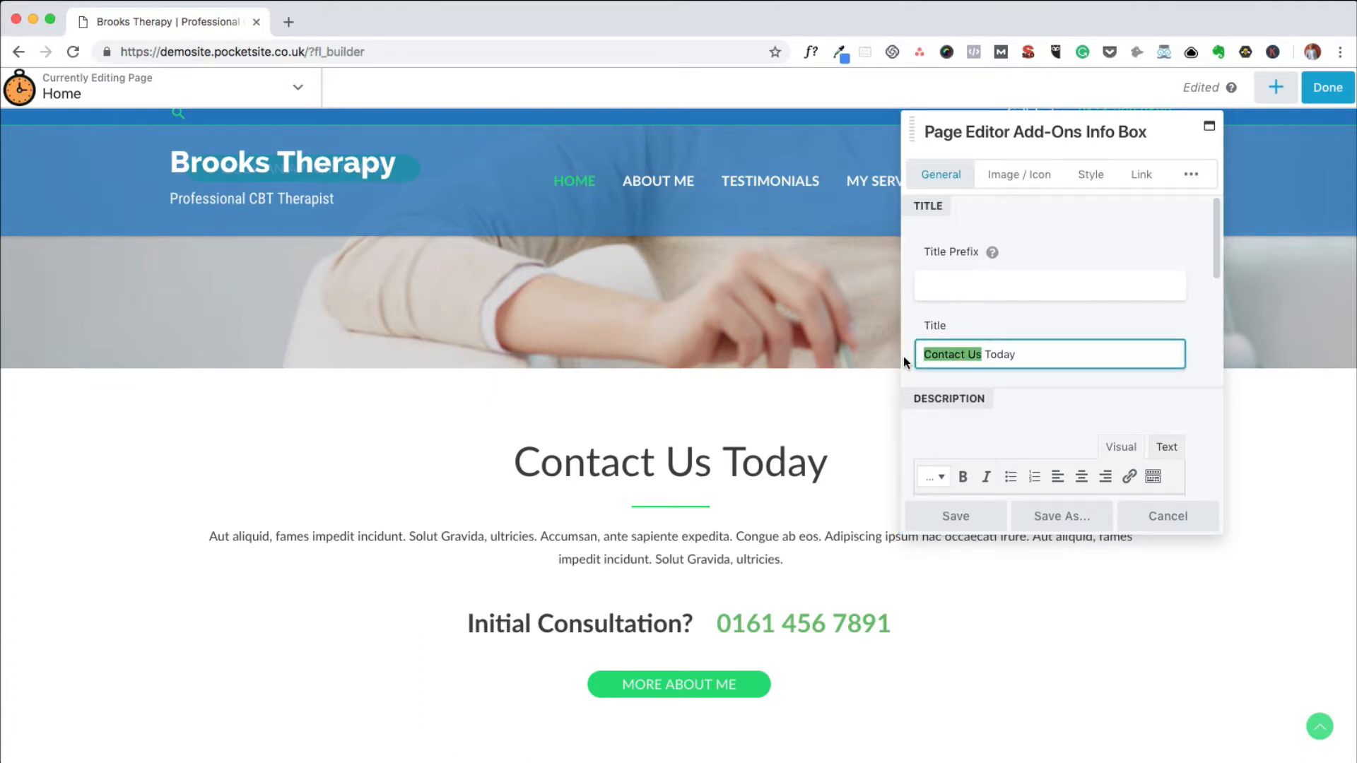
pyautogui.write('Get In')
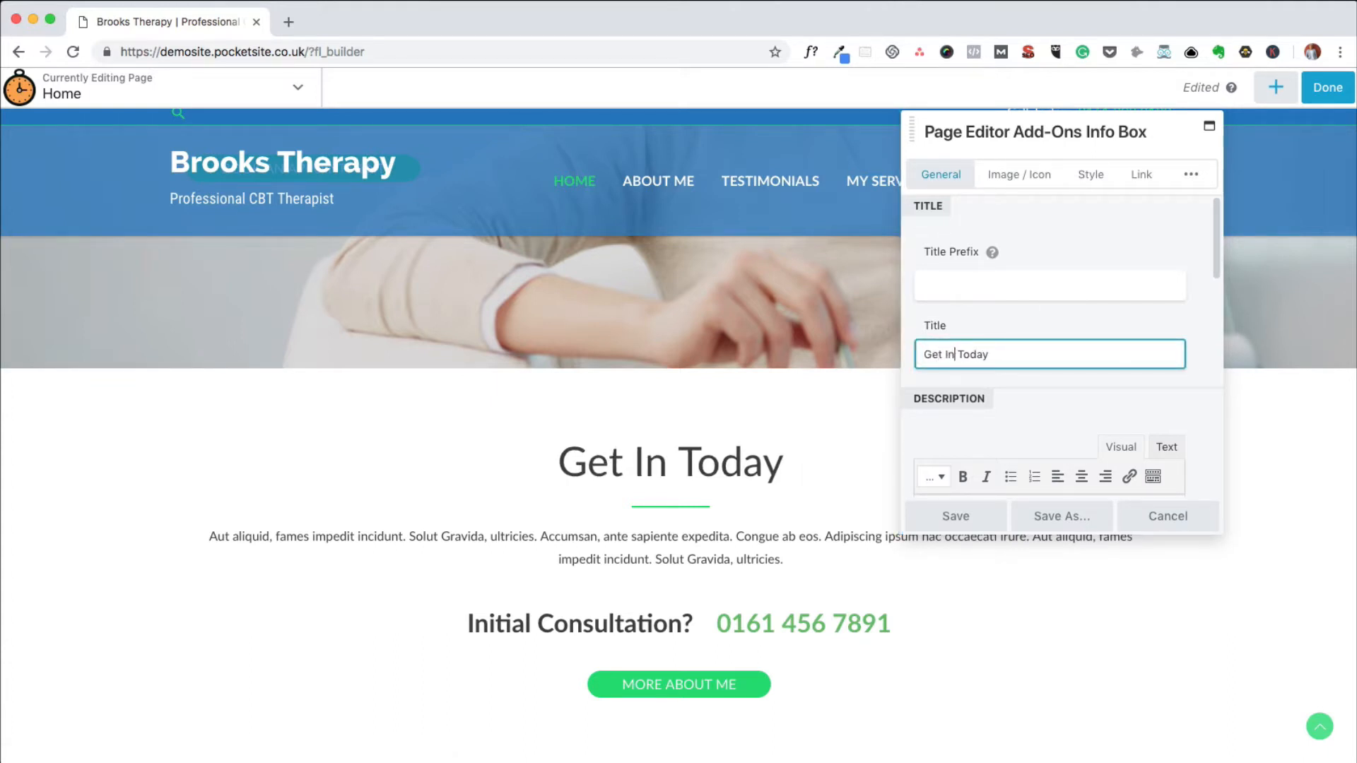
pyautogui.write(' Touh')
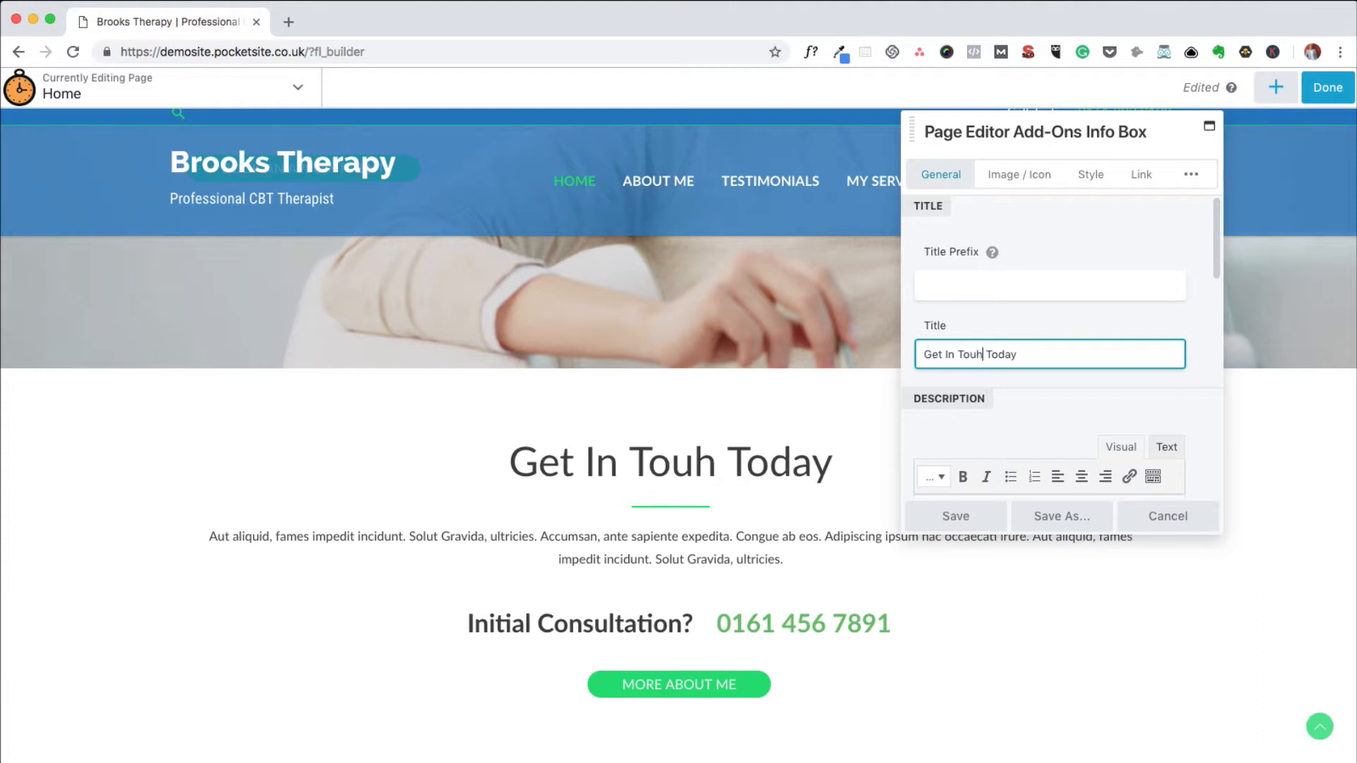
pyautogui.press('BackSpace')
pyautogui.write('ch')
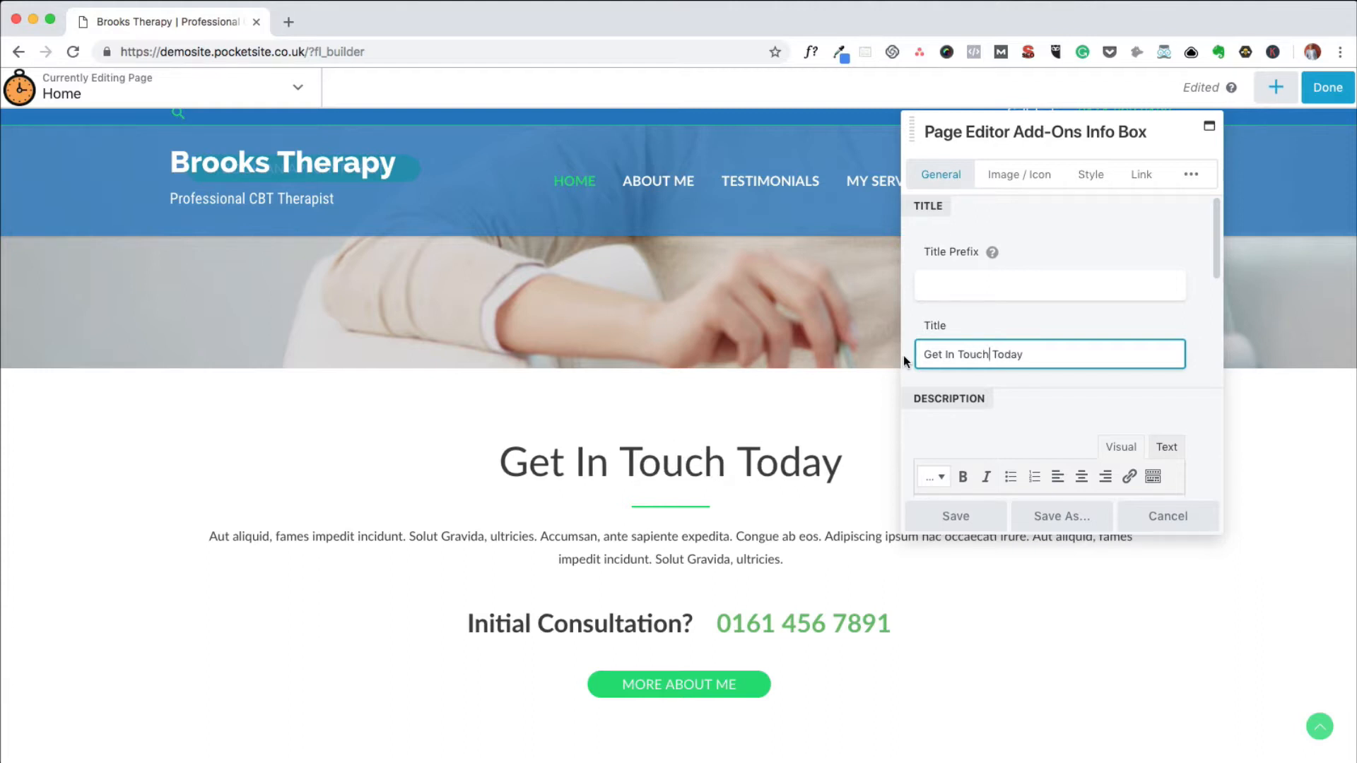
pyautogui.click(958, 516)
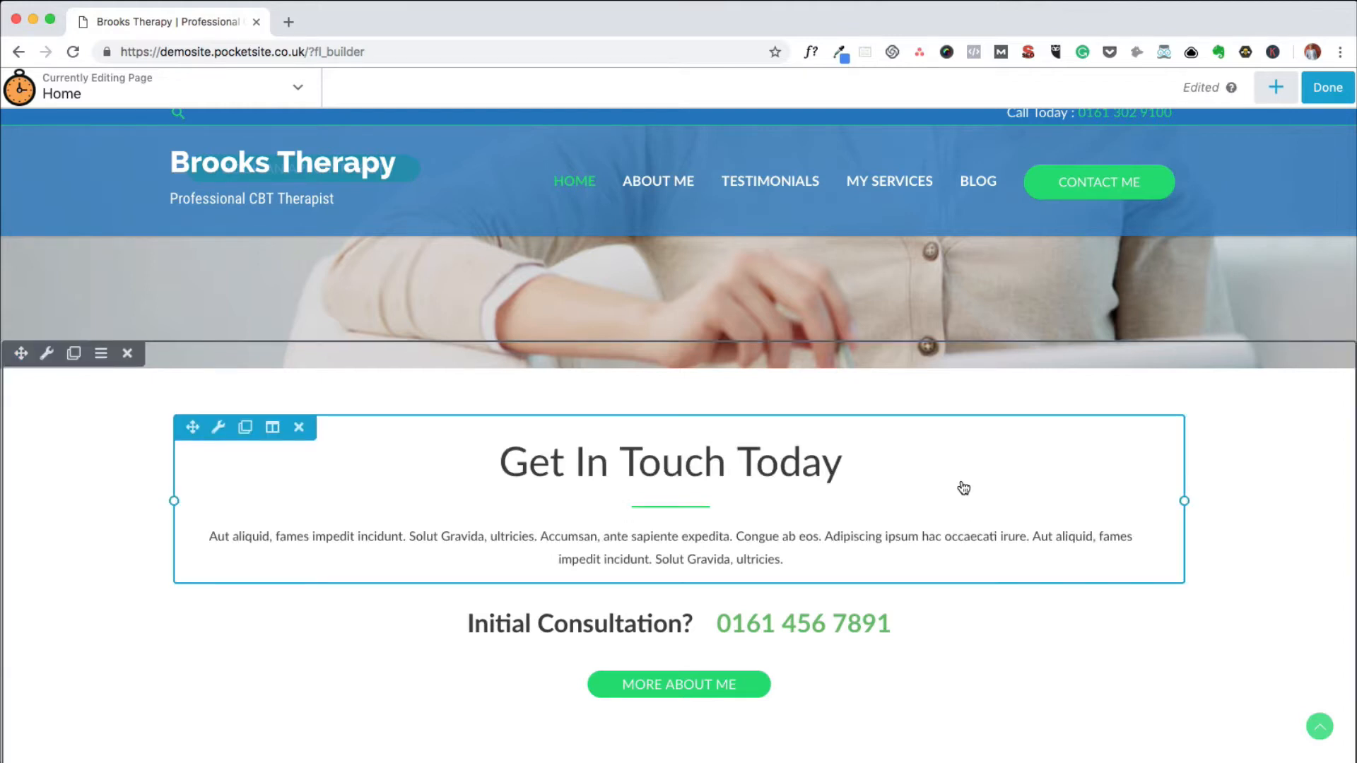
# Review the heading and description text in the hero "I'M" heading's settings and close them with a save.
pyautogui.scroll(5, 964, 484)
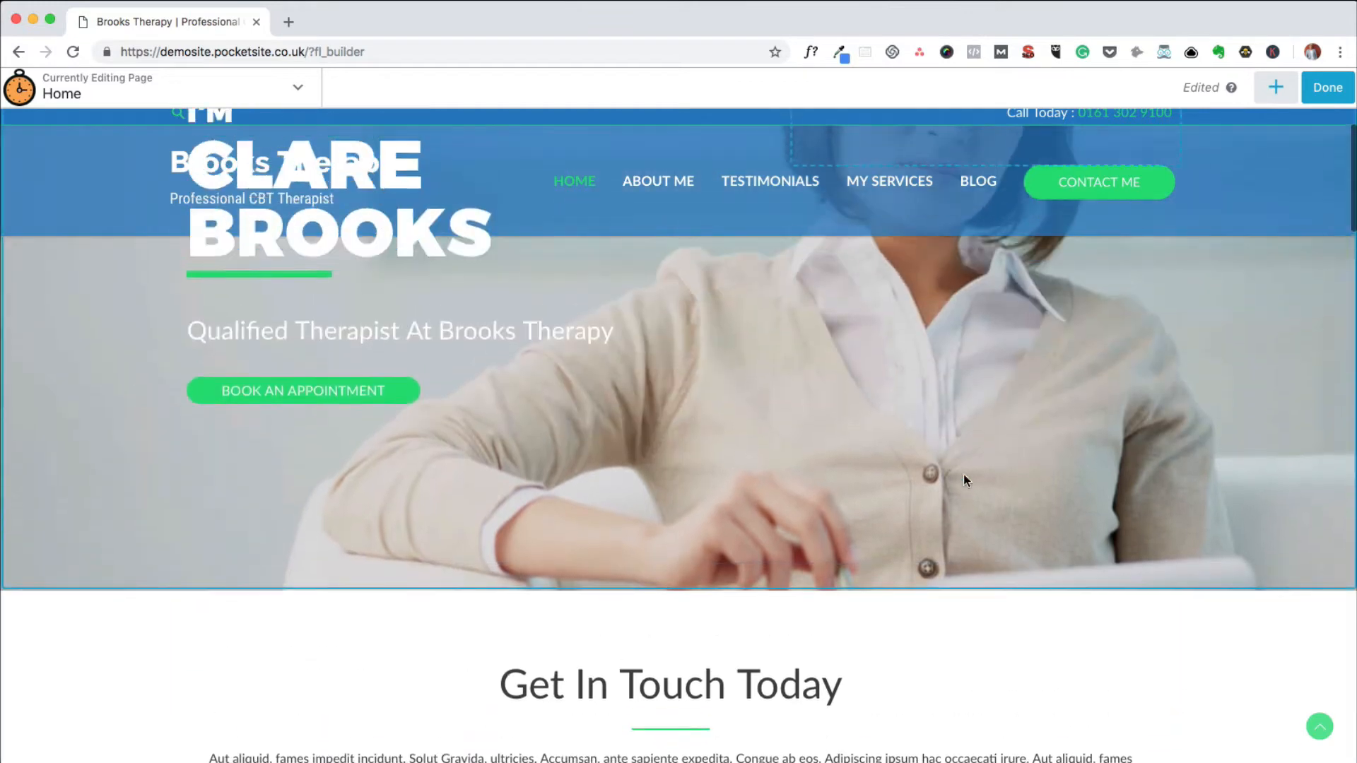
pyautogui.scroll(4, 964, 481)
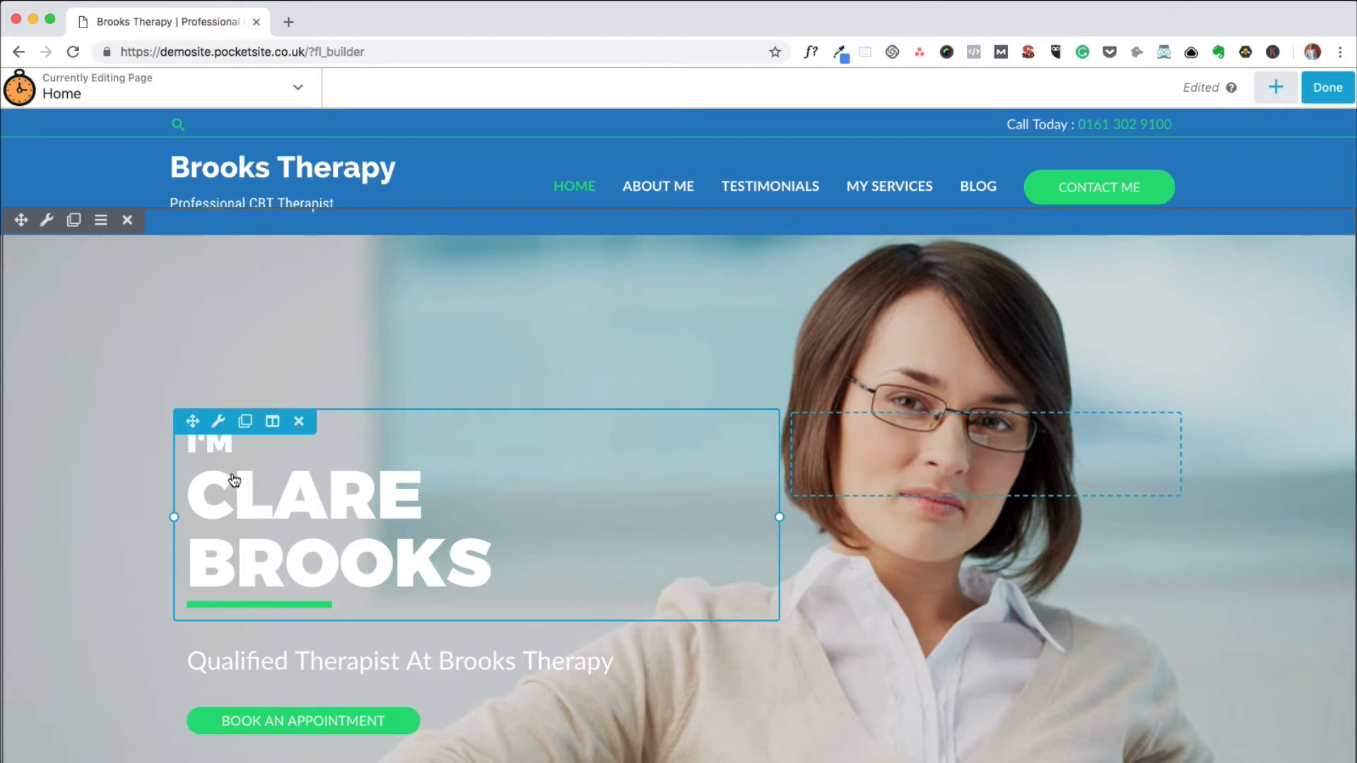
pyautogui.click(219, 422)
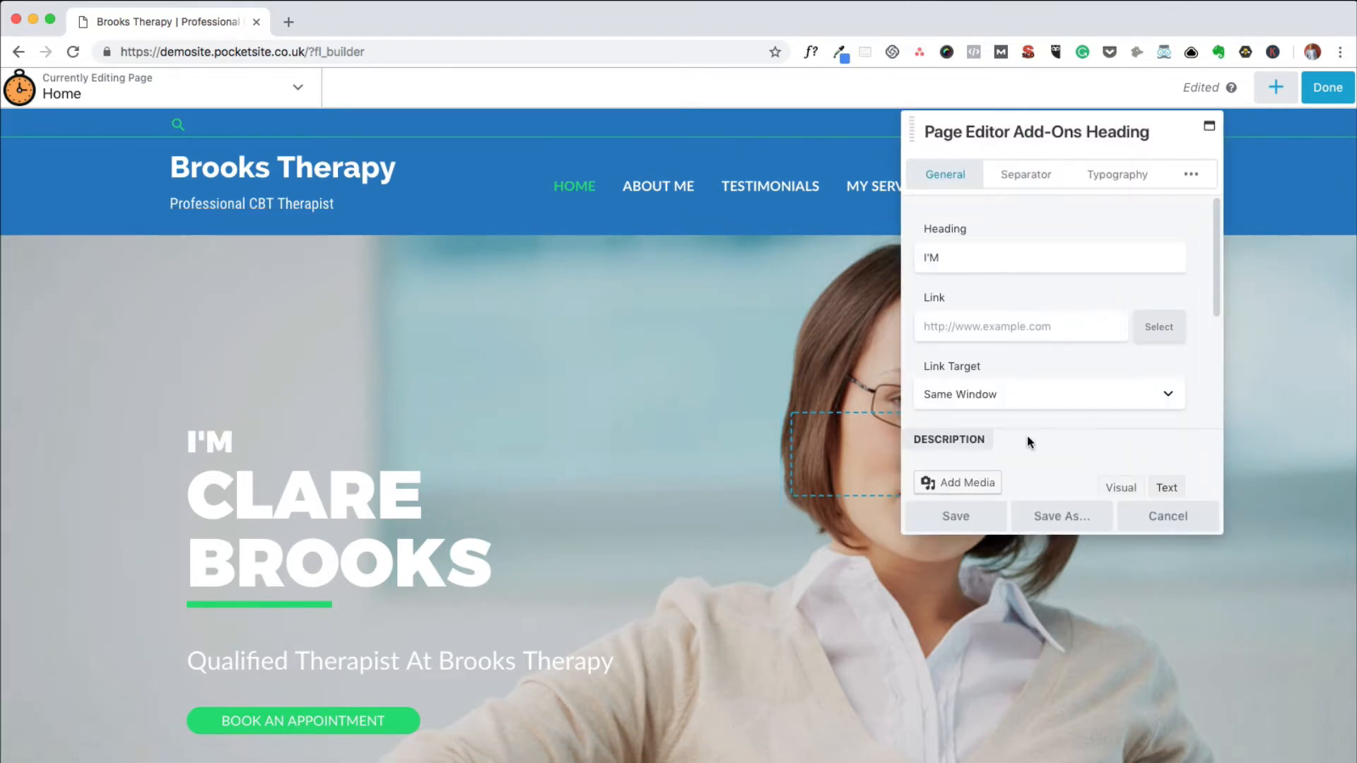
pyautogui.scroll(-3, 1032, 389)
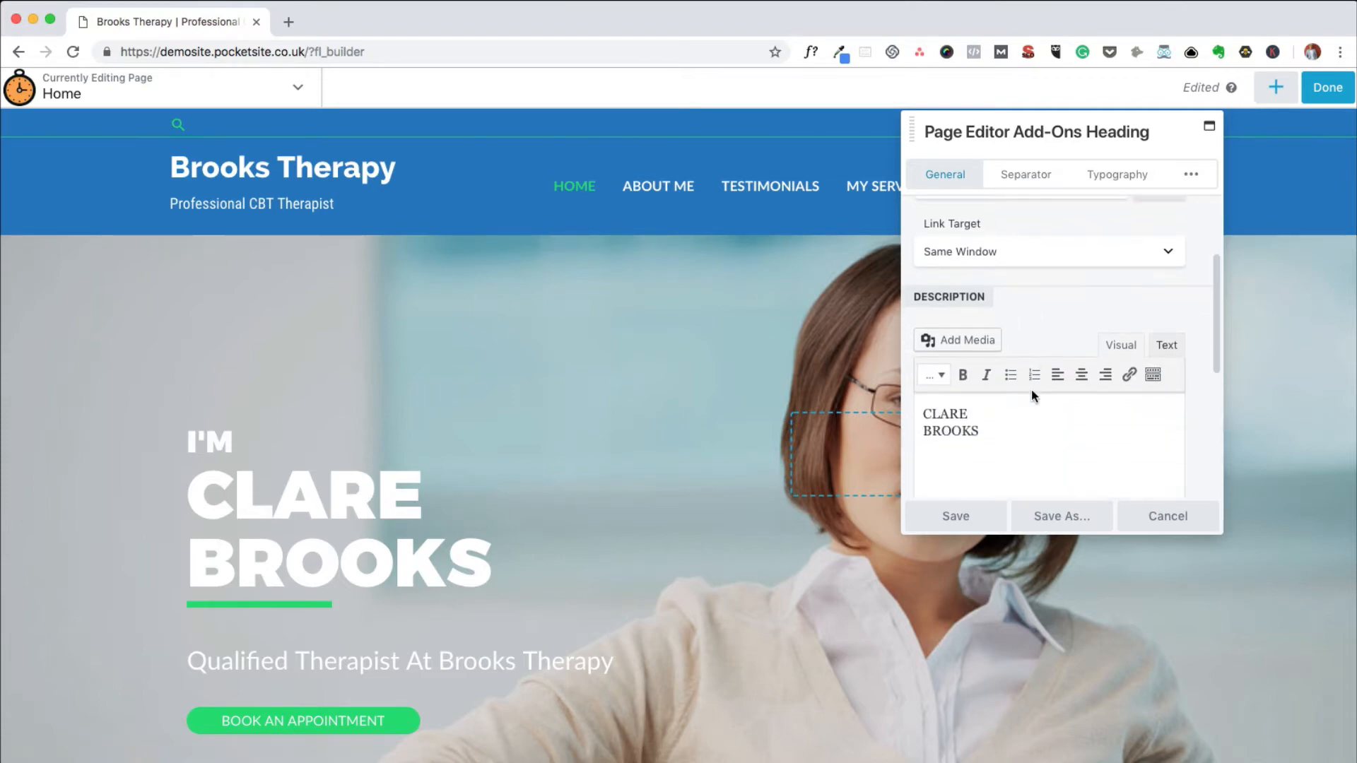
pyautogui.scroll(-2, 1030, 389)
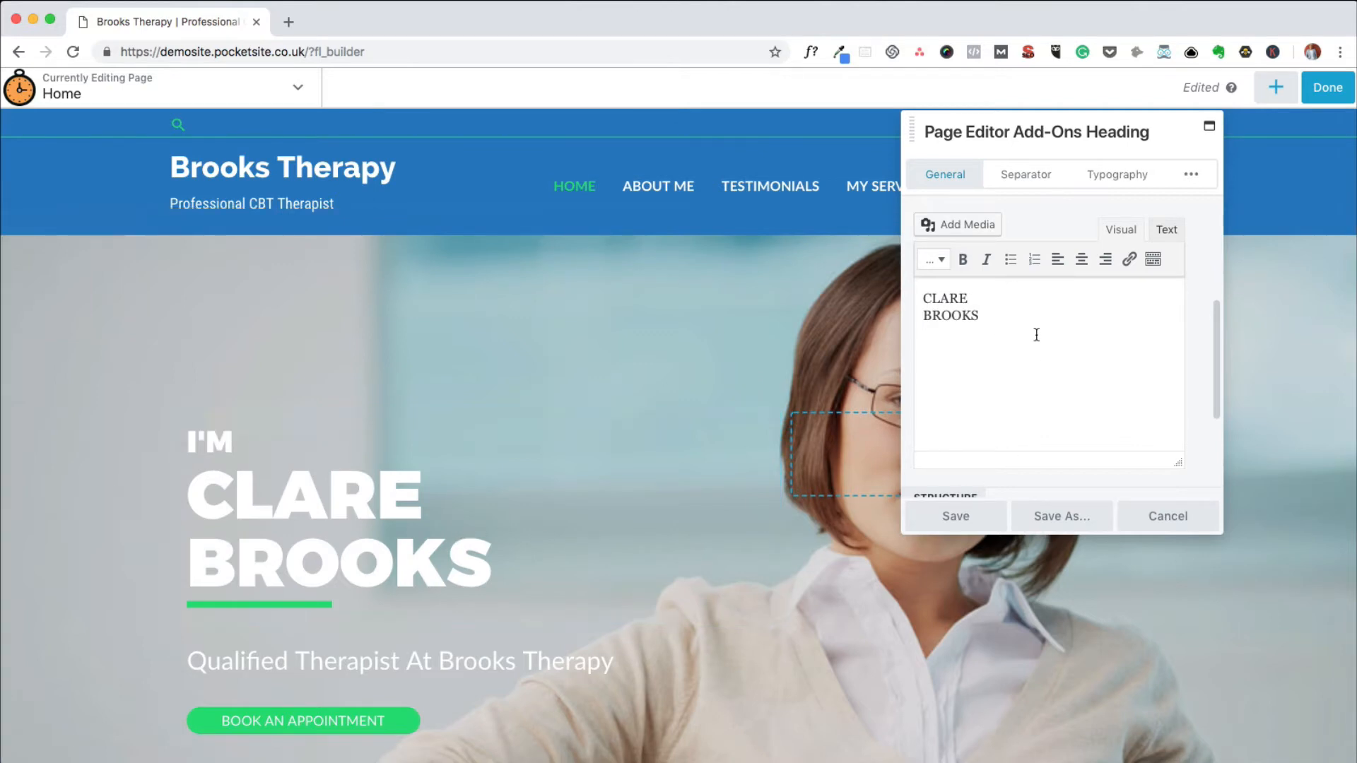
pyautogui.click(956, 516)
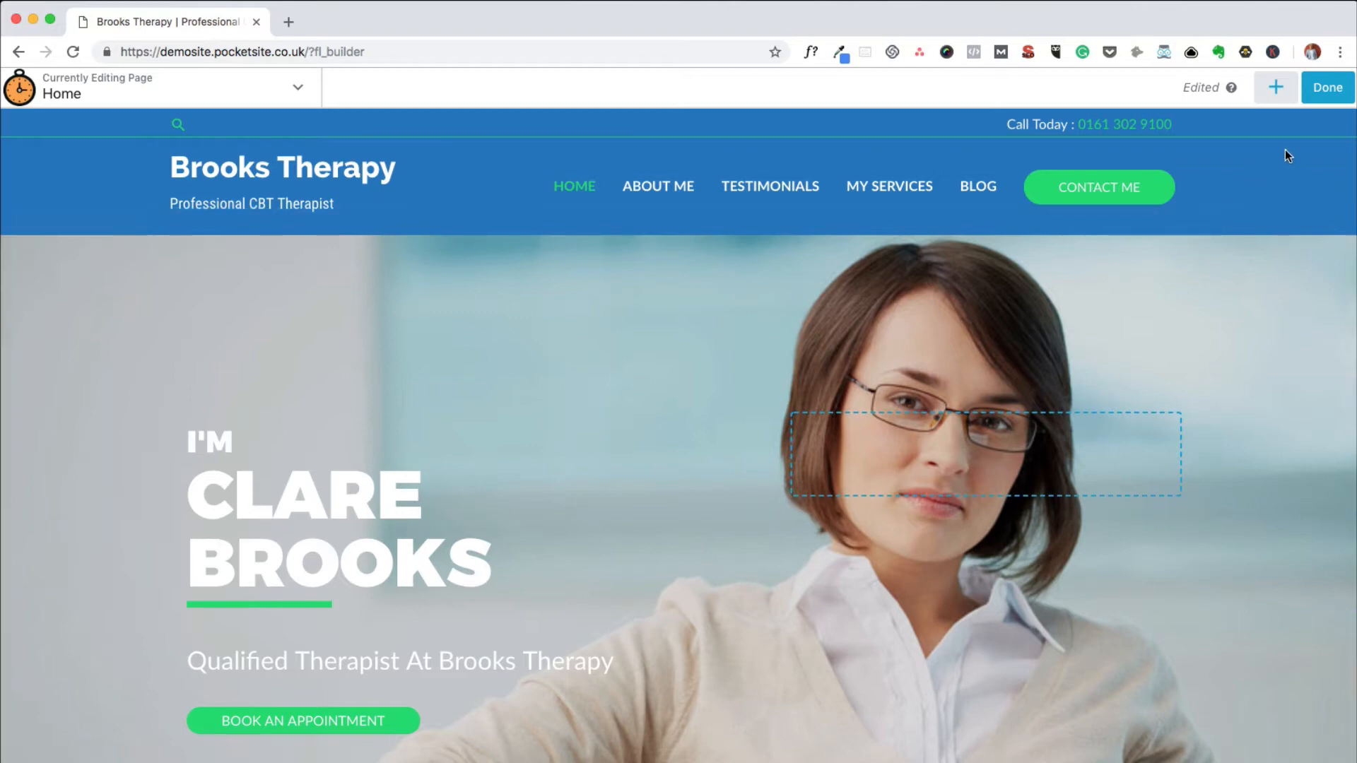
# Finish editing the Home page and publish its changes.
pyautogui.click(1318, 99)
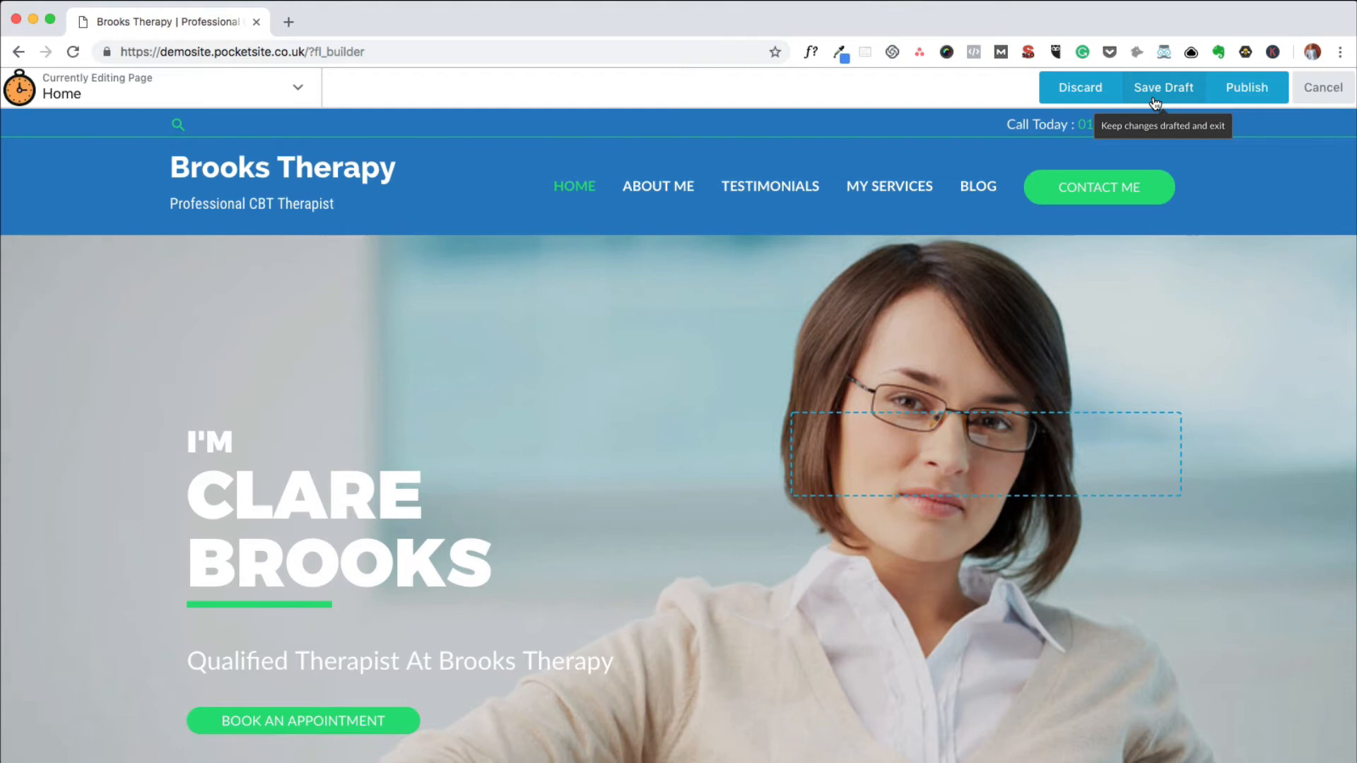
pyautogui.click(1245, 96)
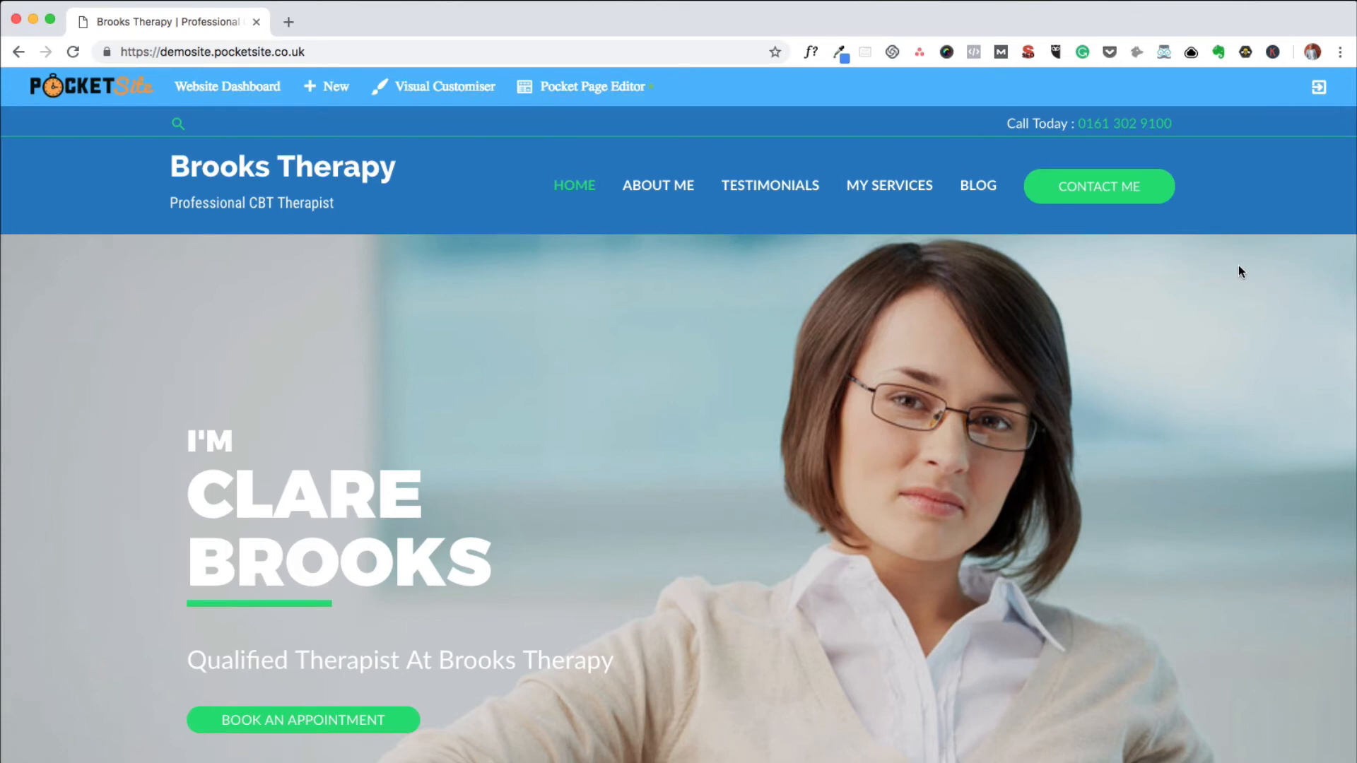
# Open the My Services page of the website in the Pocket Page Editor.
pyautogui.click(879, 192)
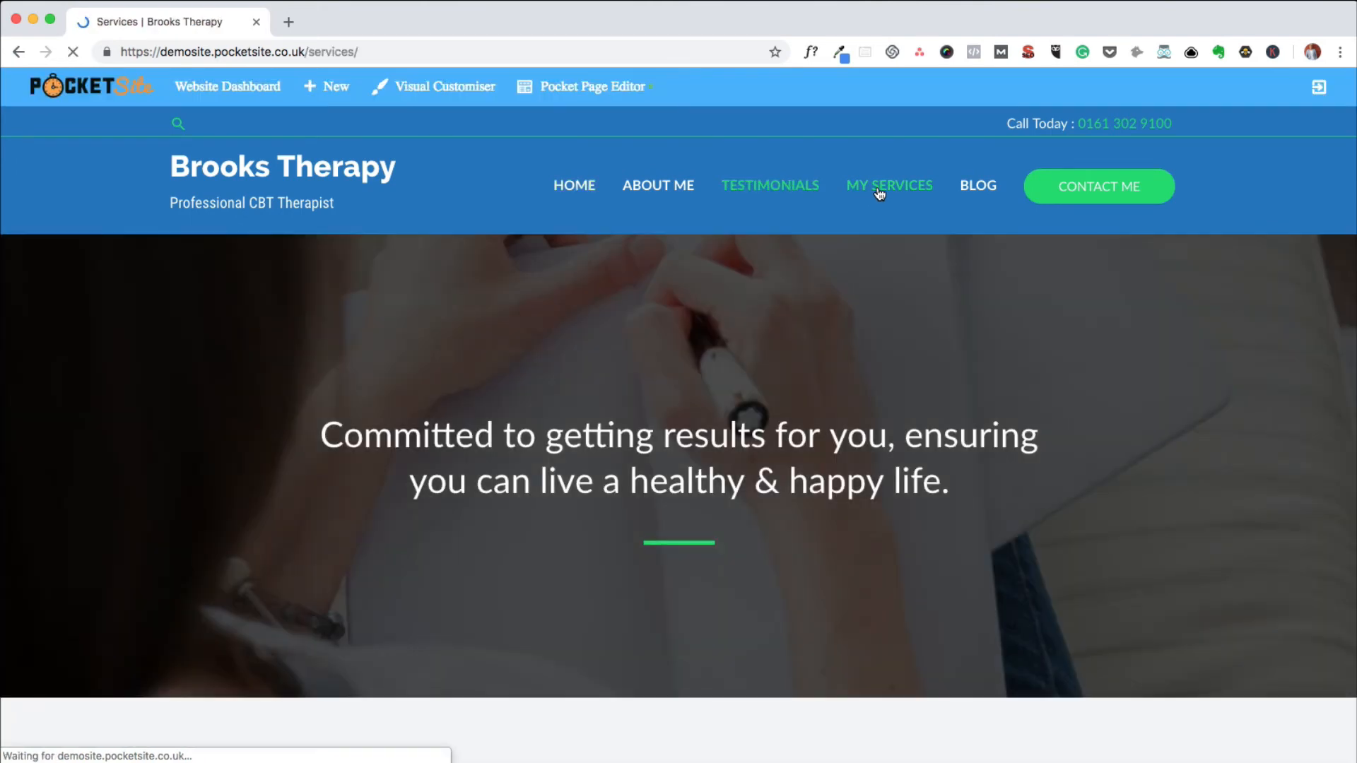
pyautogui.click(558, 95)
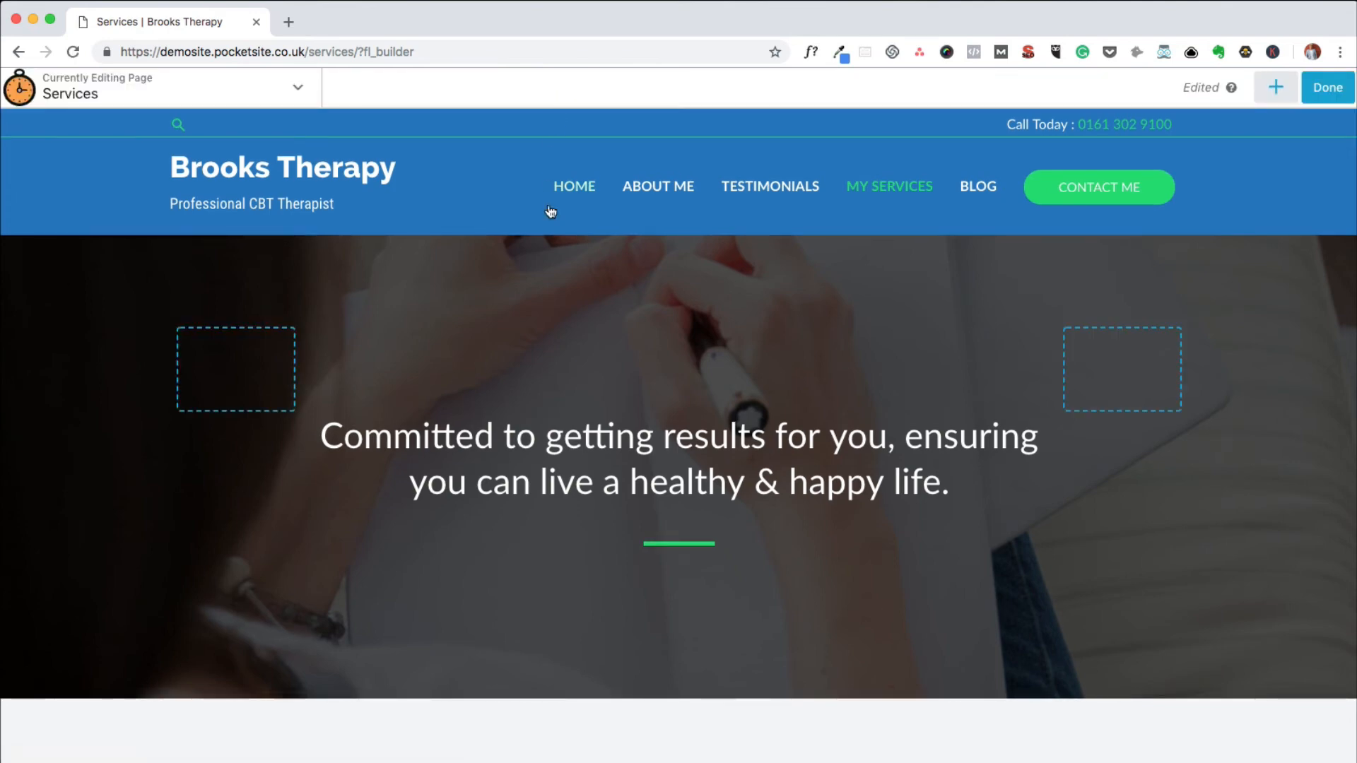
pyautogui.moveTo(521, 303)
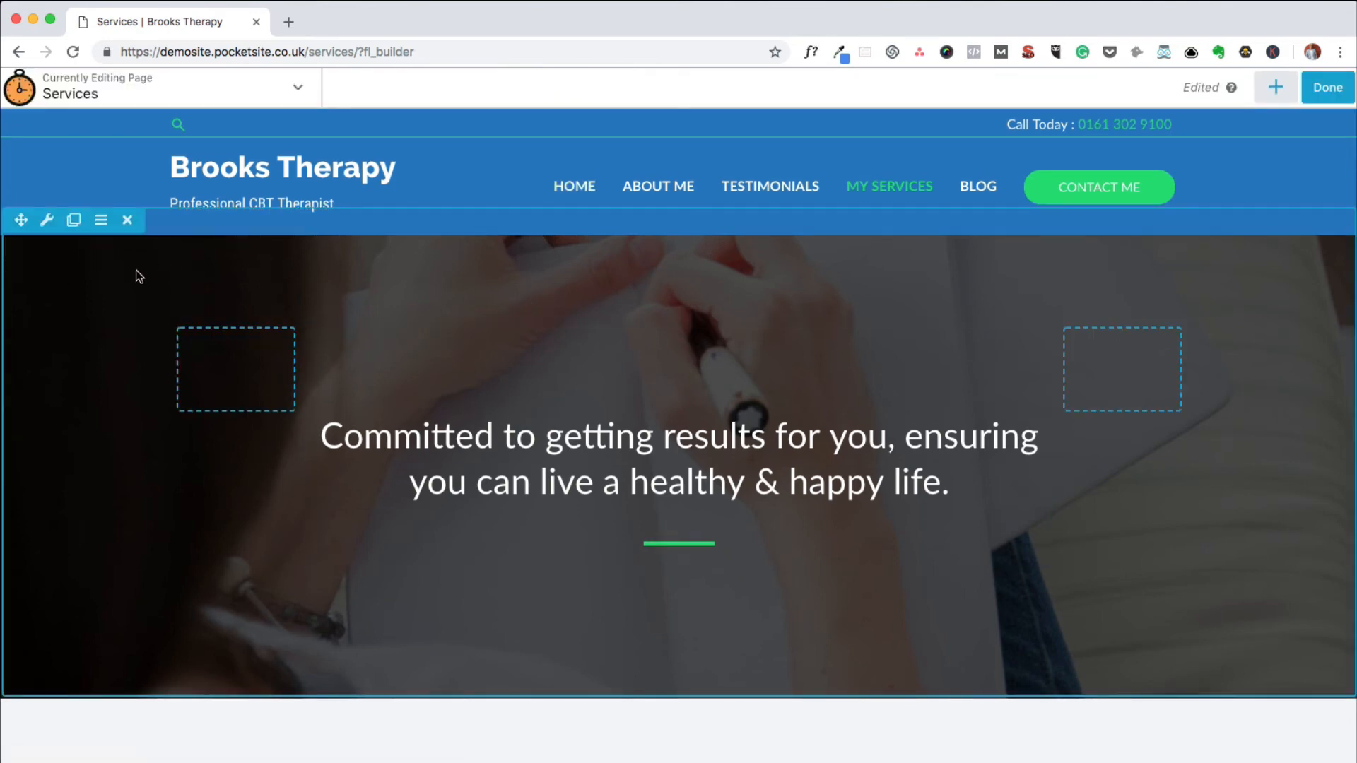
pyautogui.moveTo(530, 428)
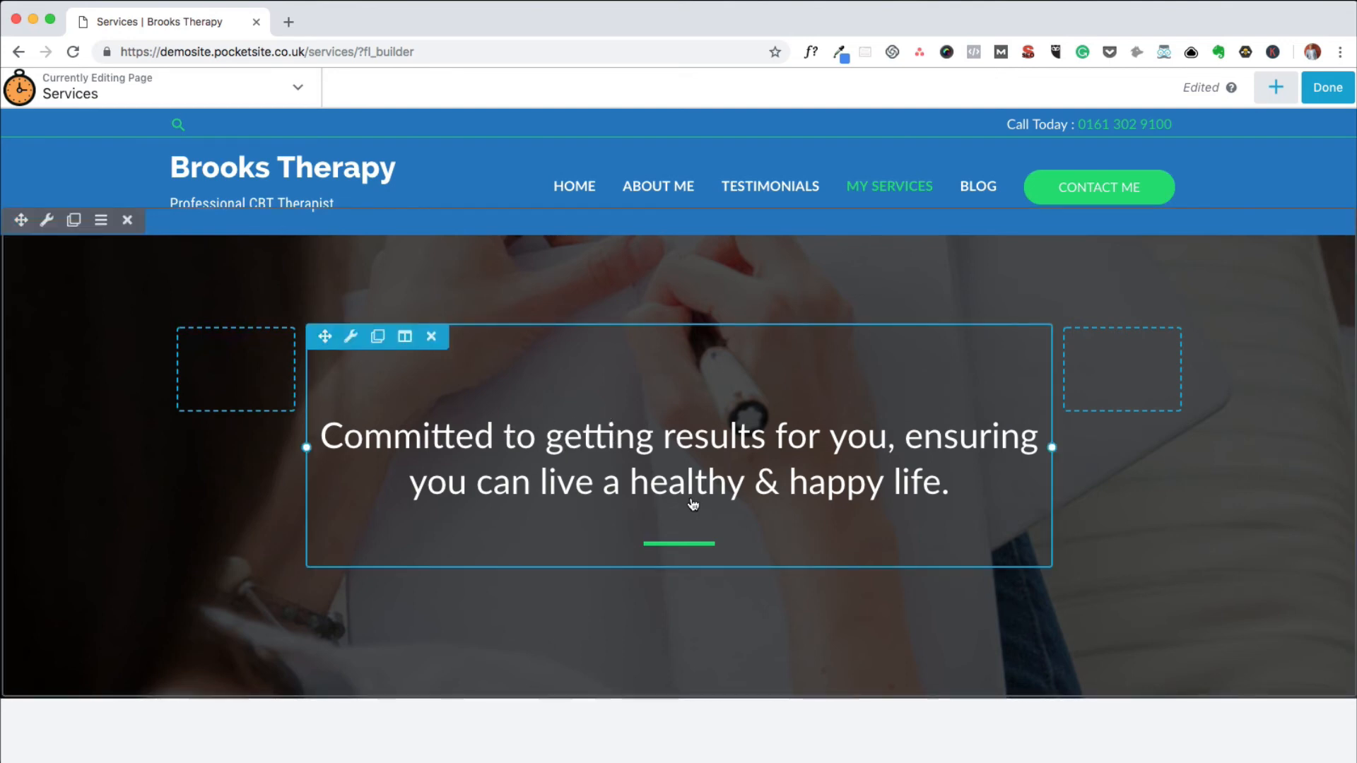